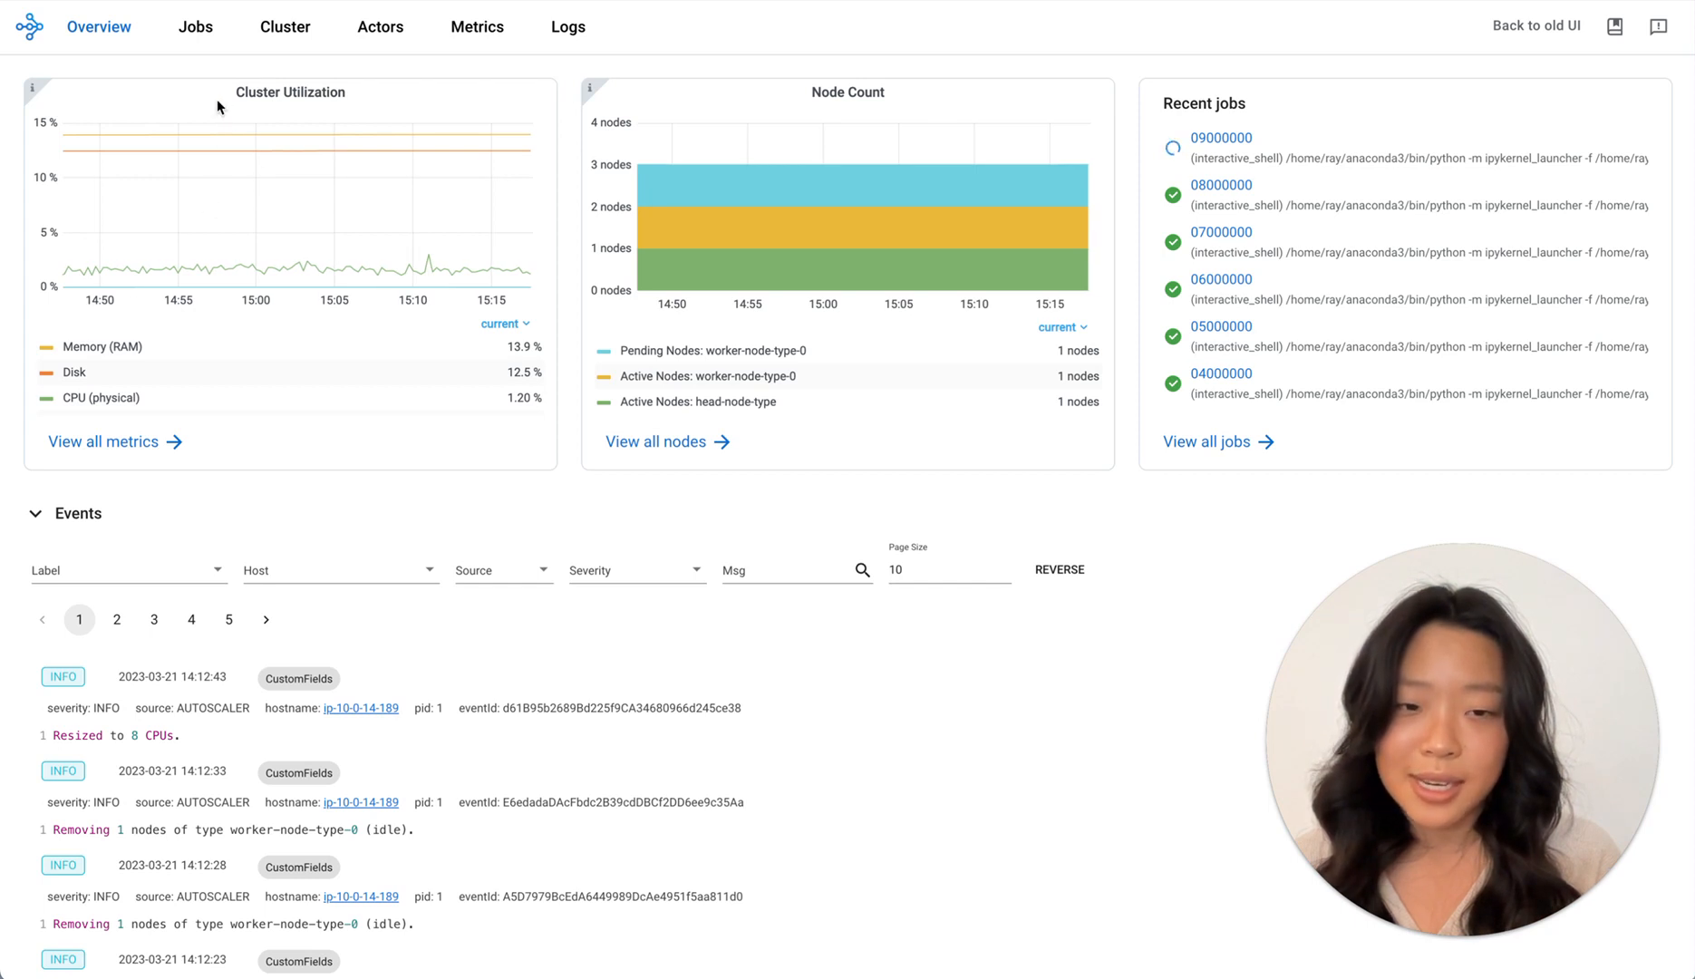
Inspect the Cluster Utilization and Node Count charts on the overview page.
mouse_move(239, 196)
mouse_move(652, 268)
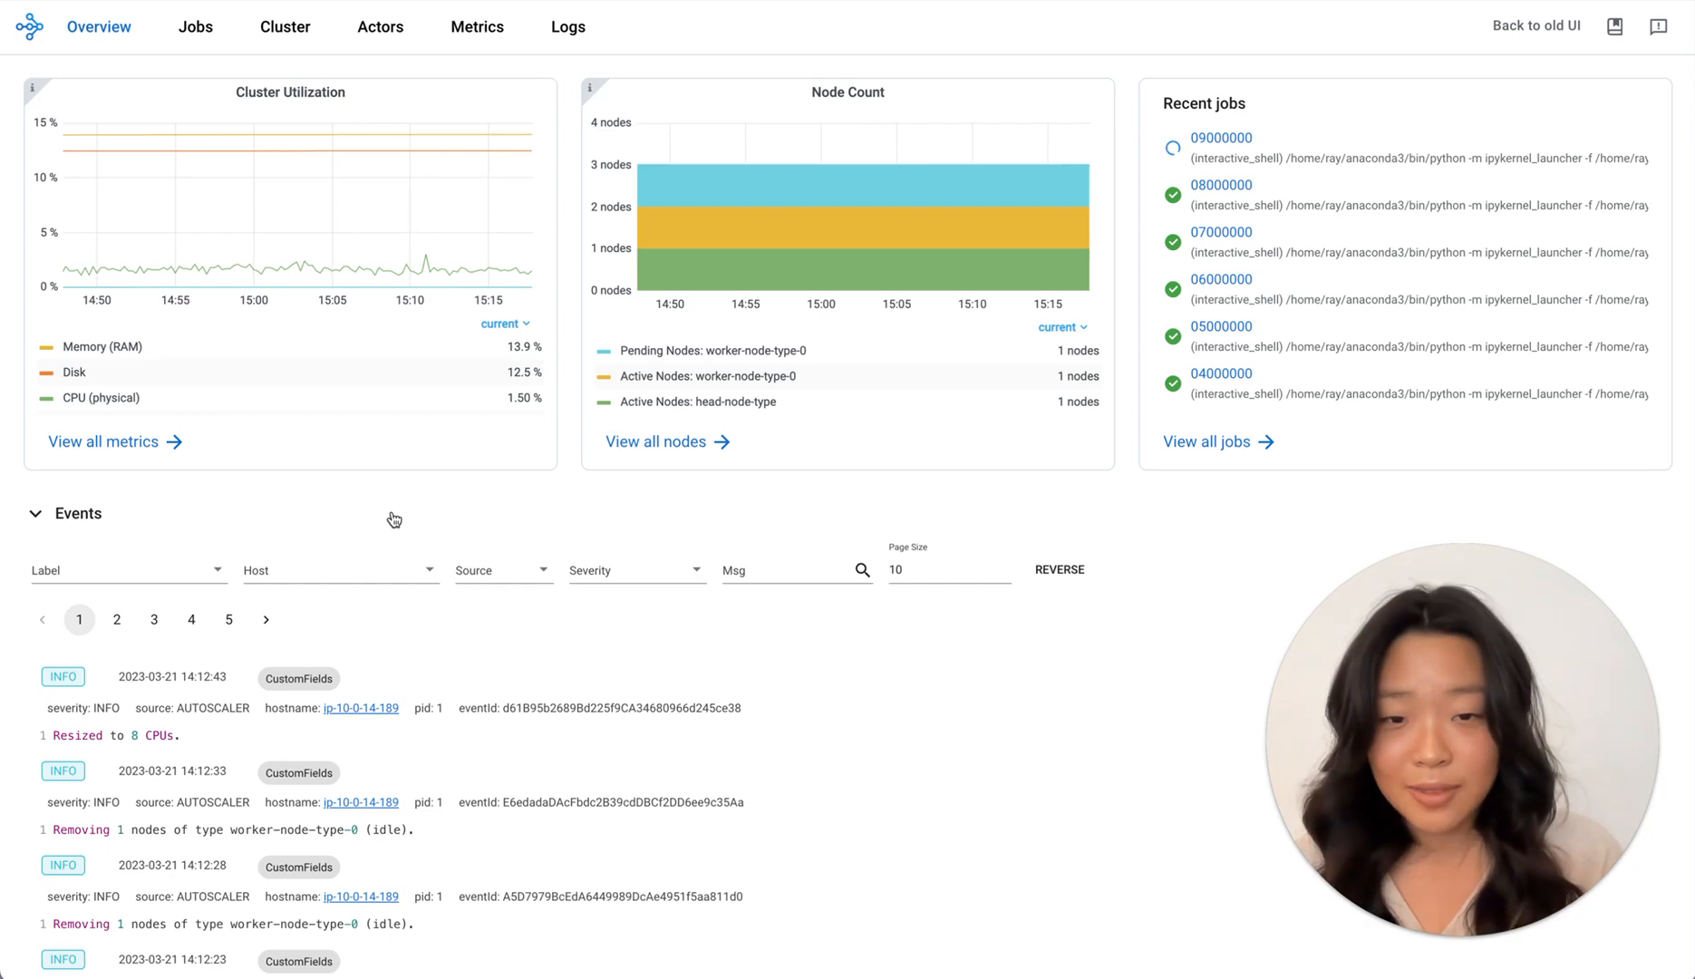
mouse_move(787, 145)
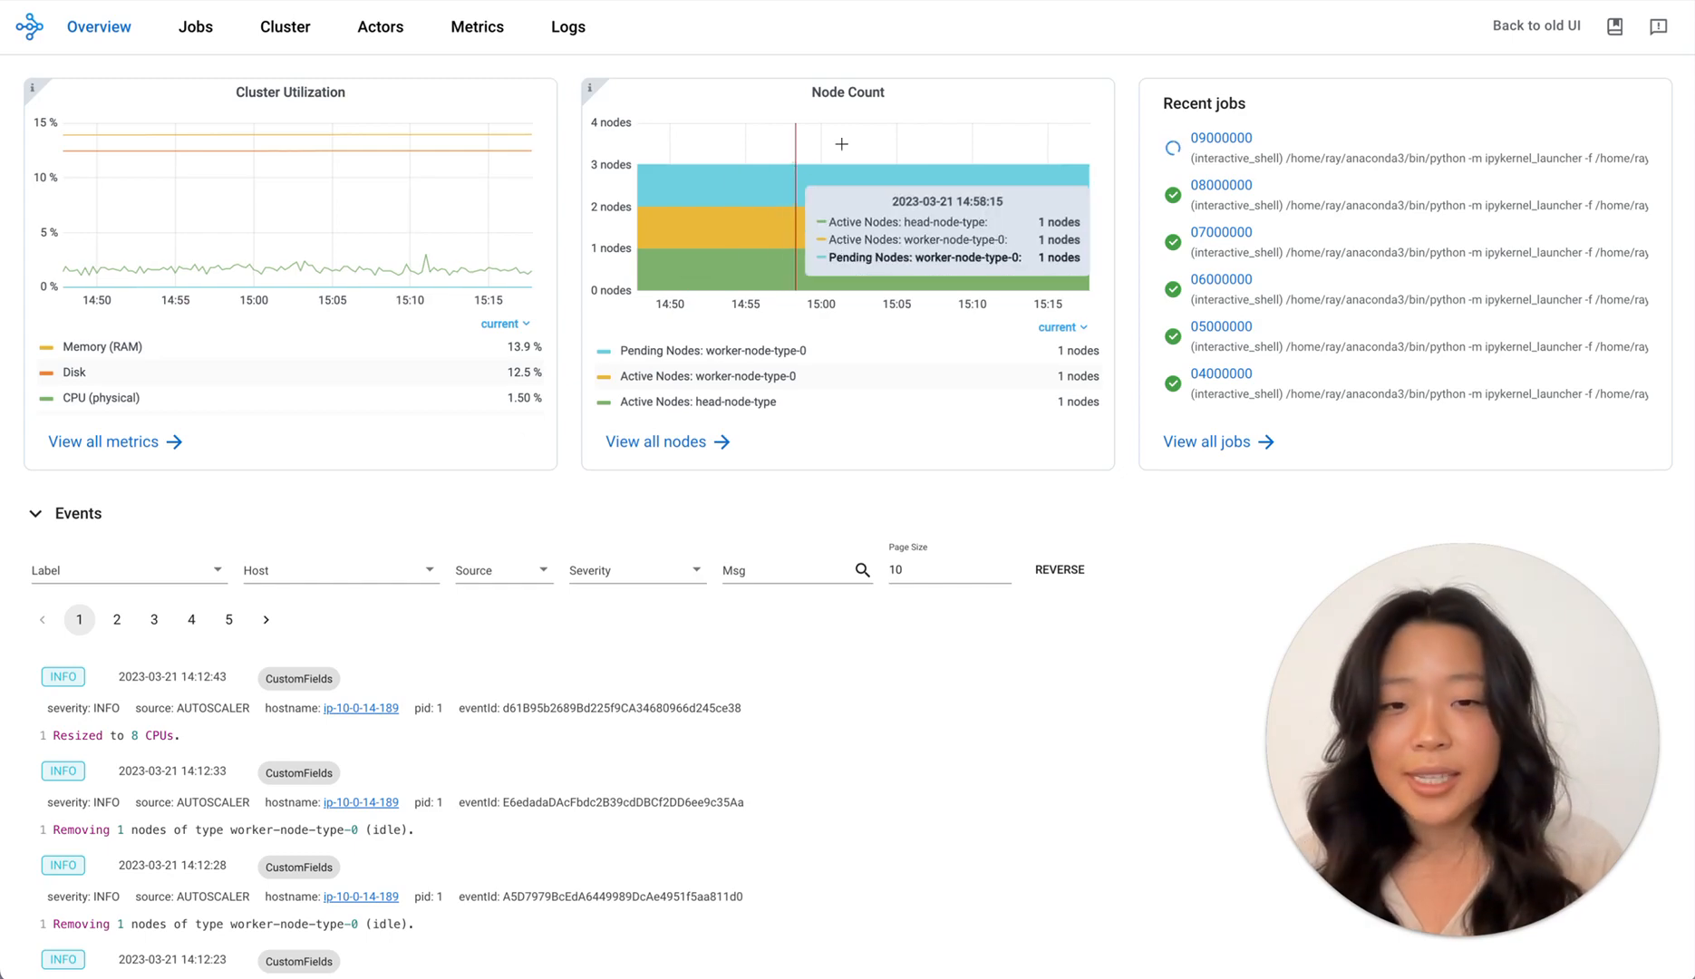
Open job 07000000 and inspect its task progress down to the individual sleep_task entries, collapsing the breakdown again.
click(187, 33)
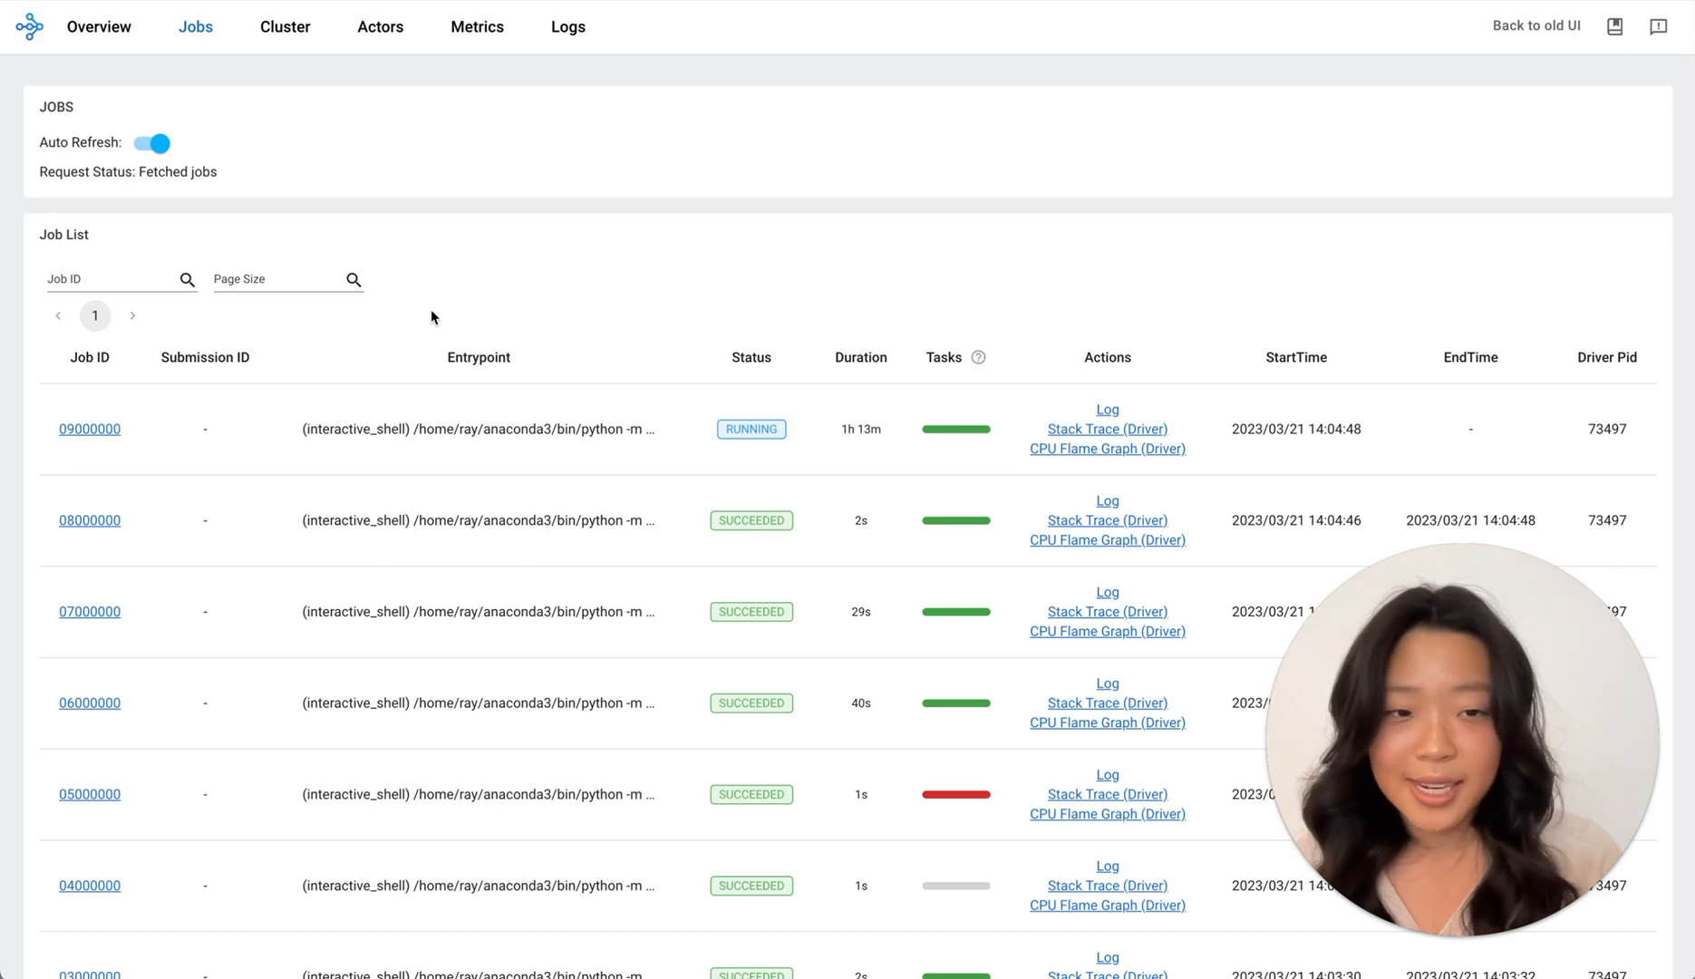
click(96, 612)
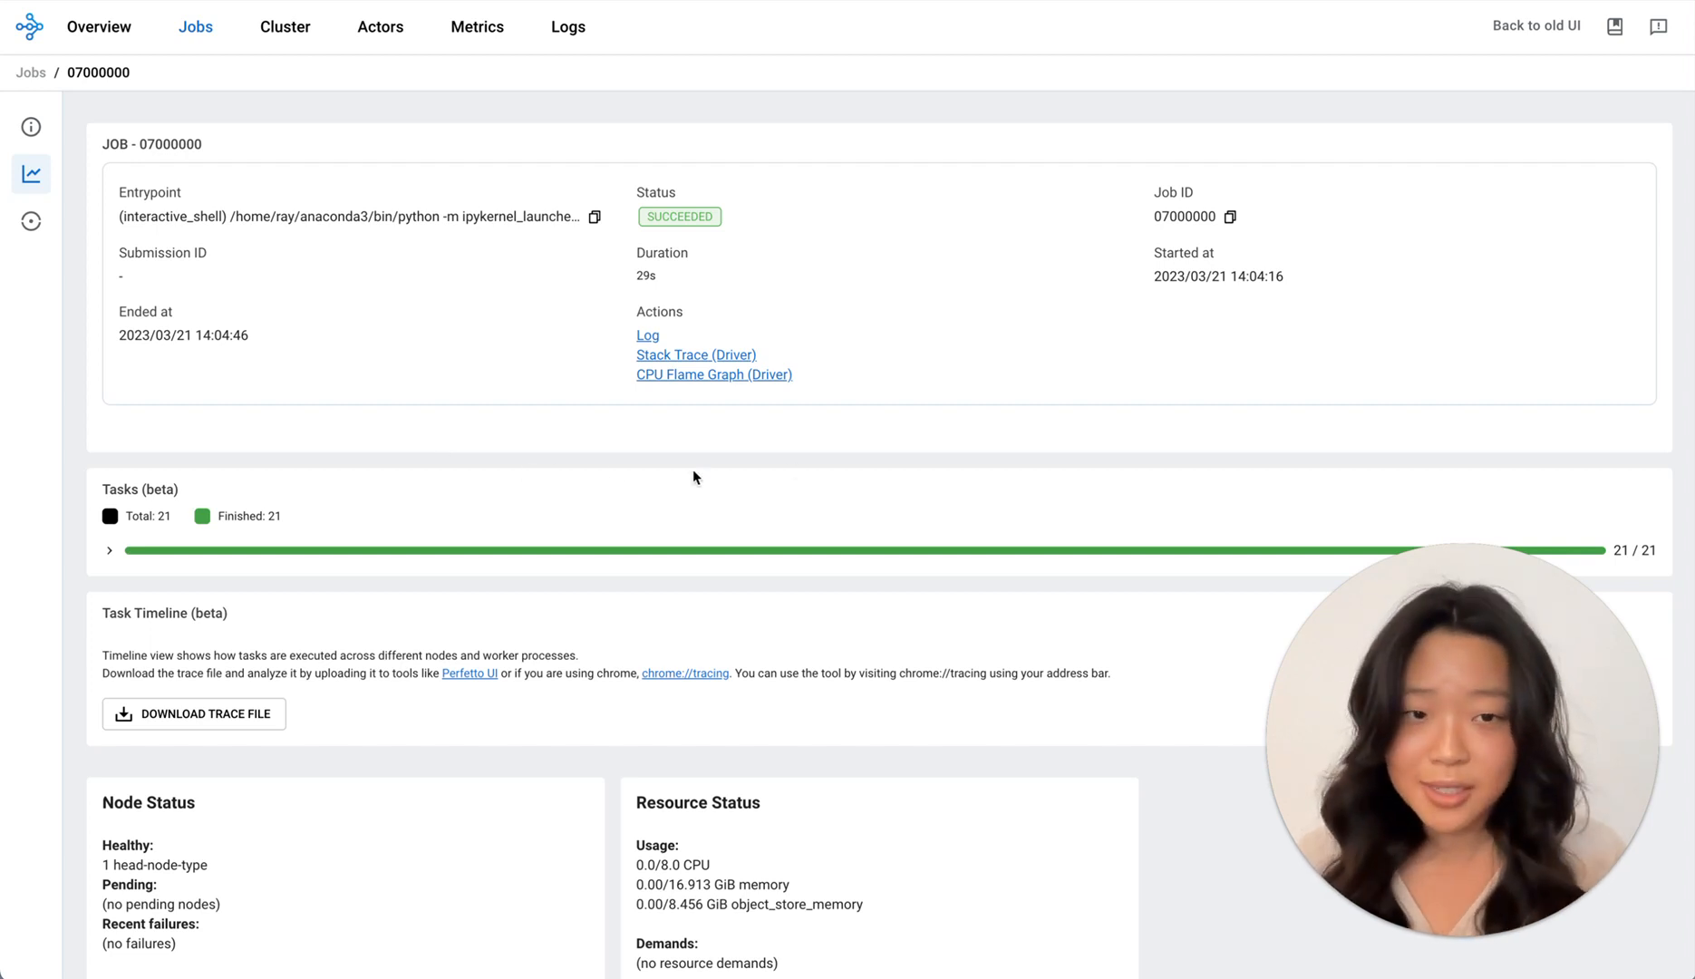
click(109, 550)
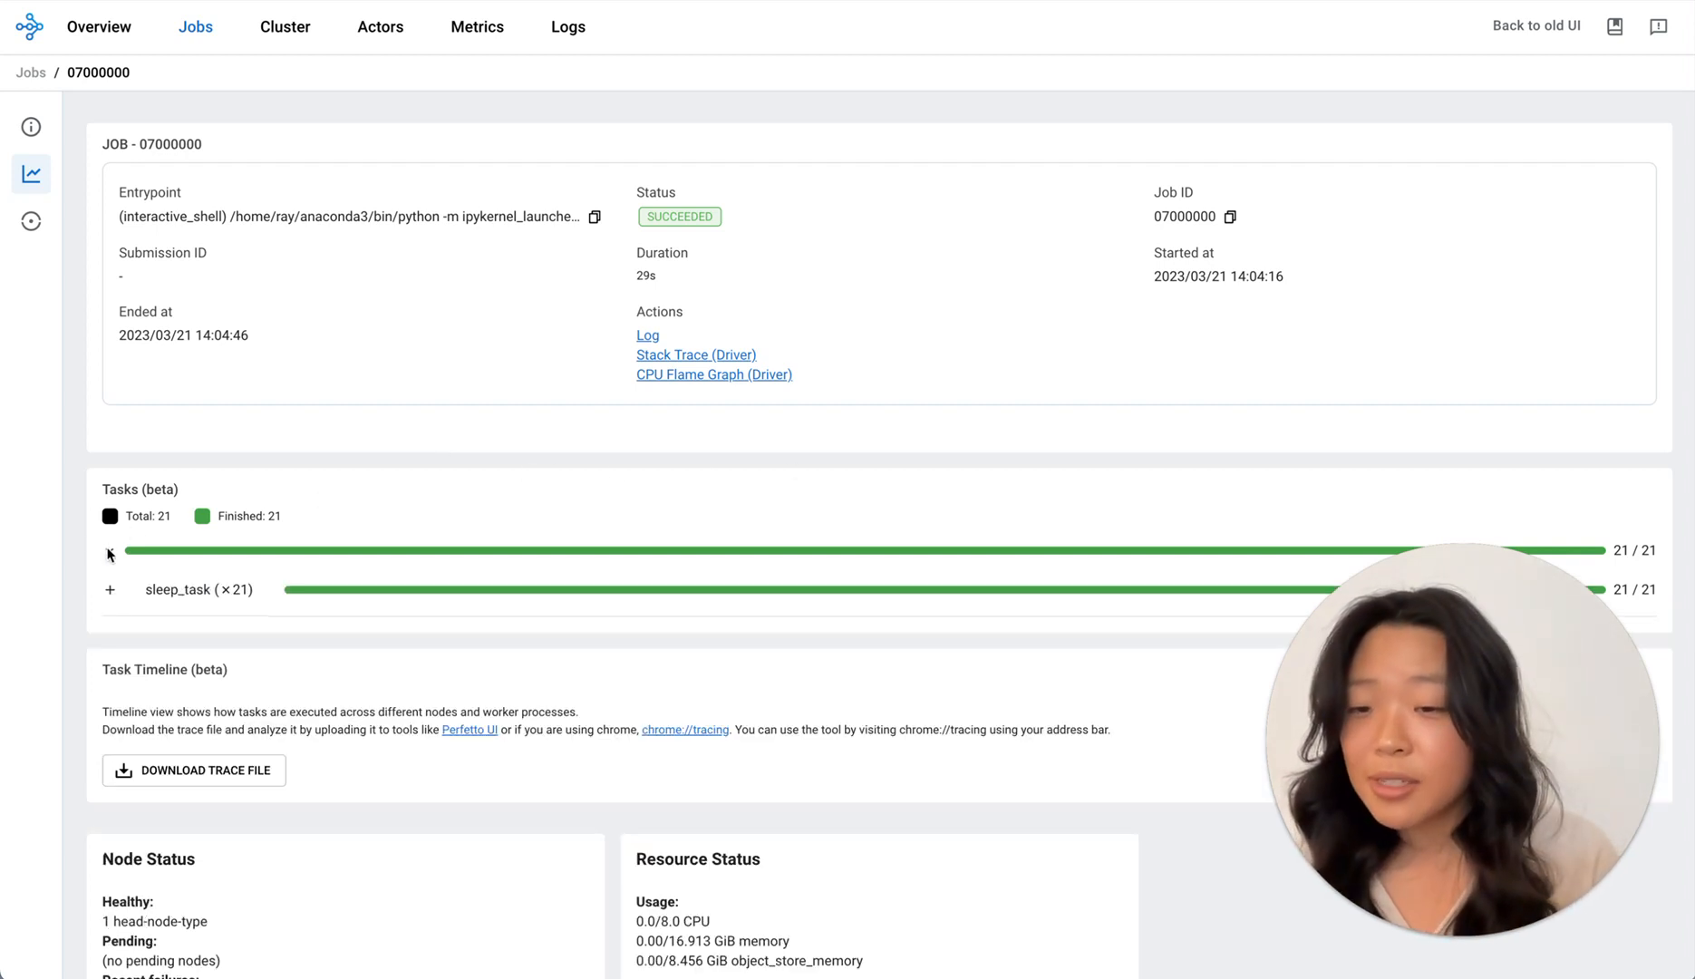
scroll(108, 552, down, 1)
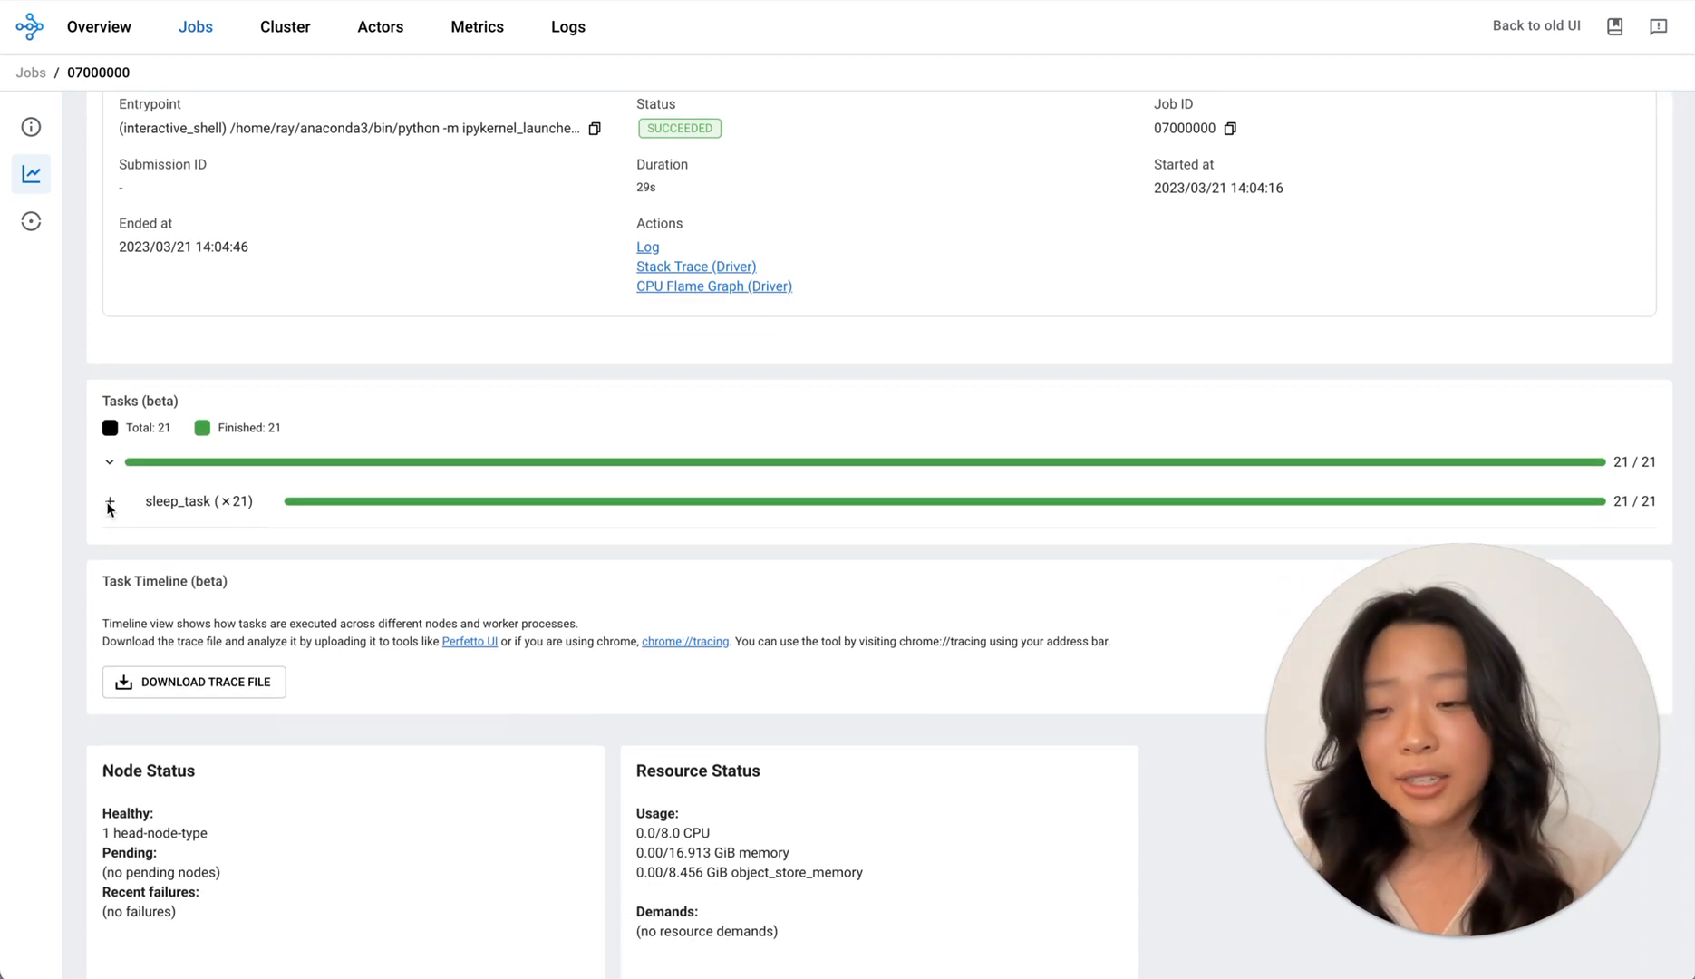
click(108, 503)
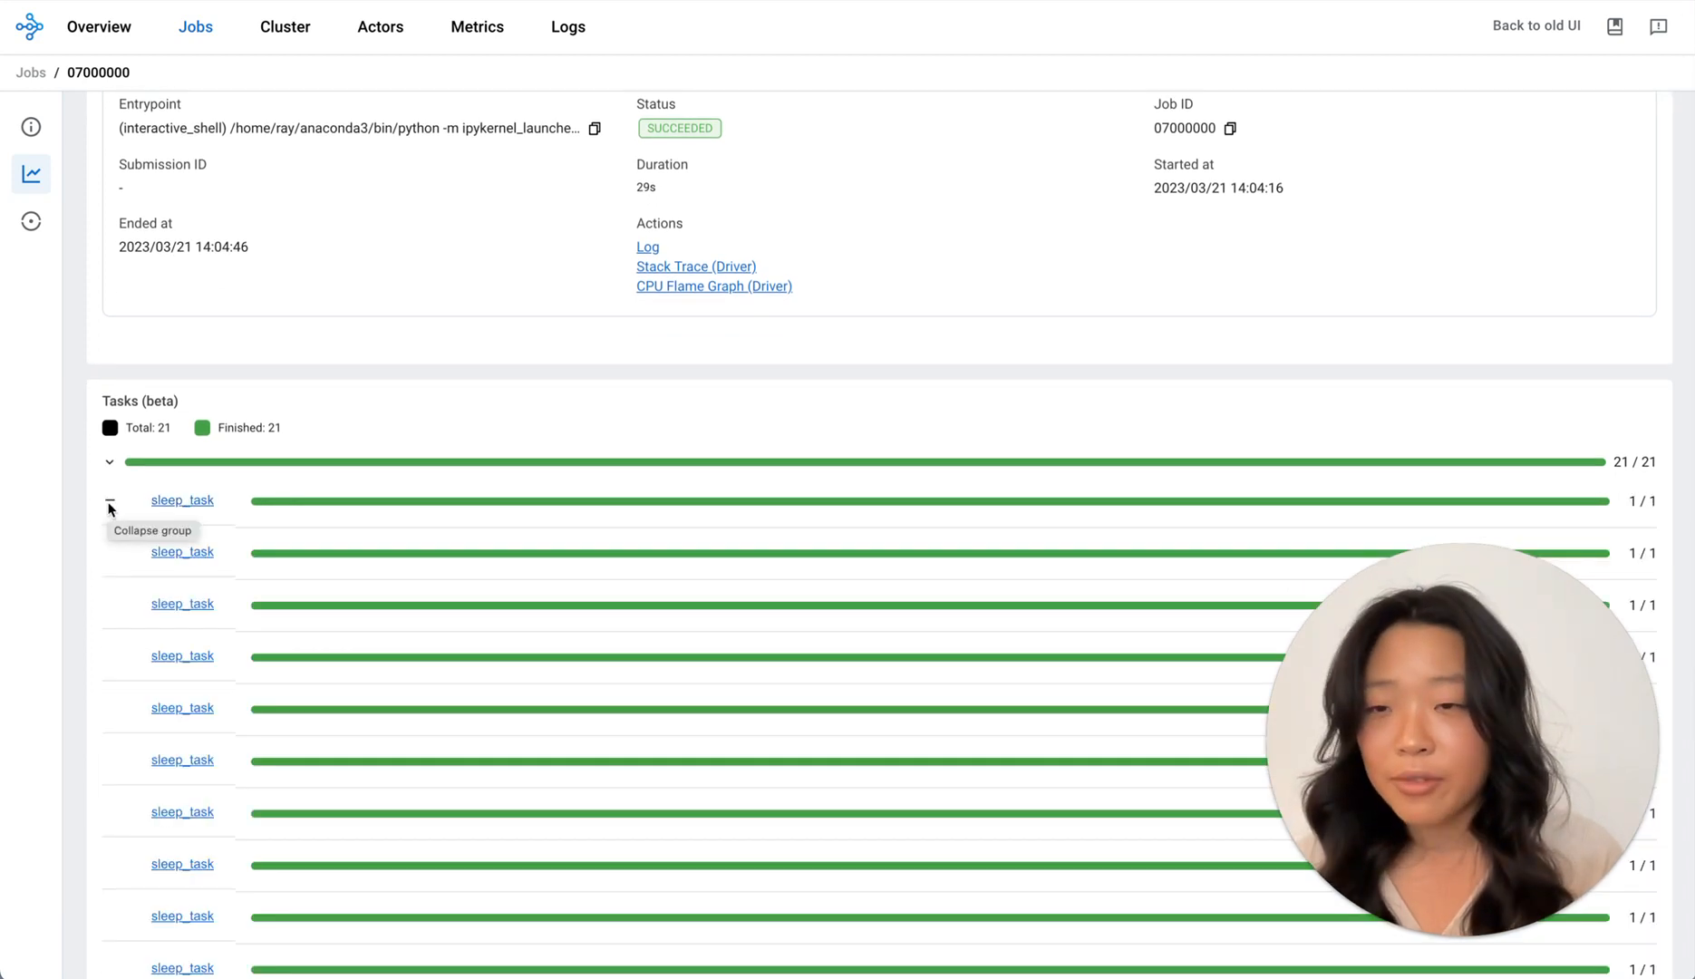
click(108, 504)
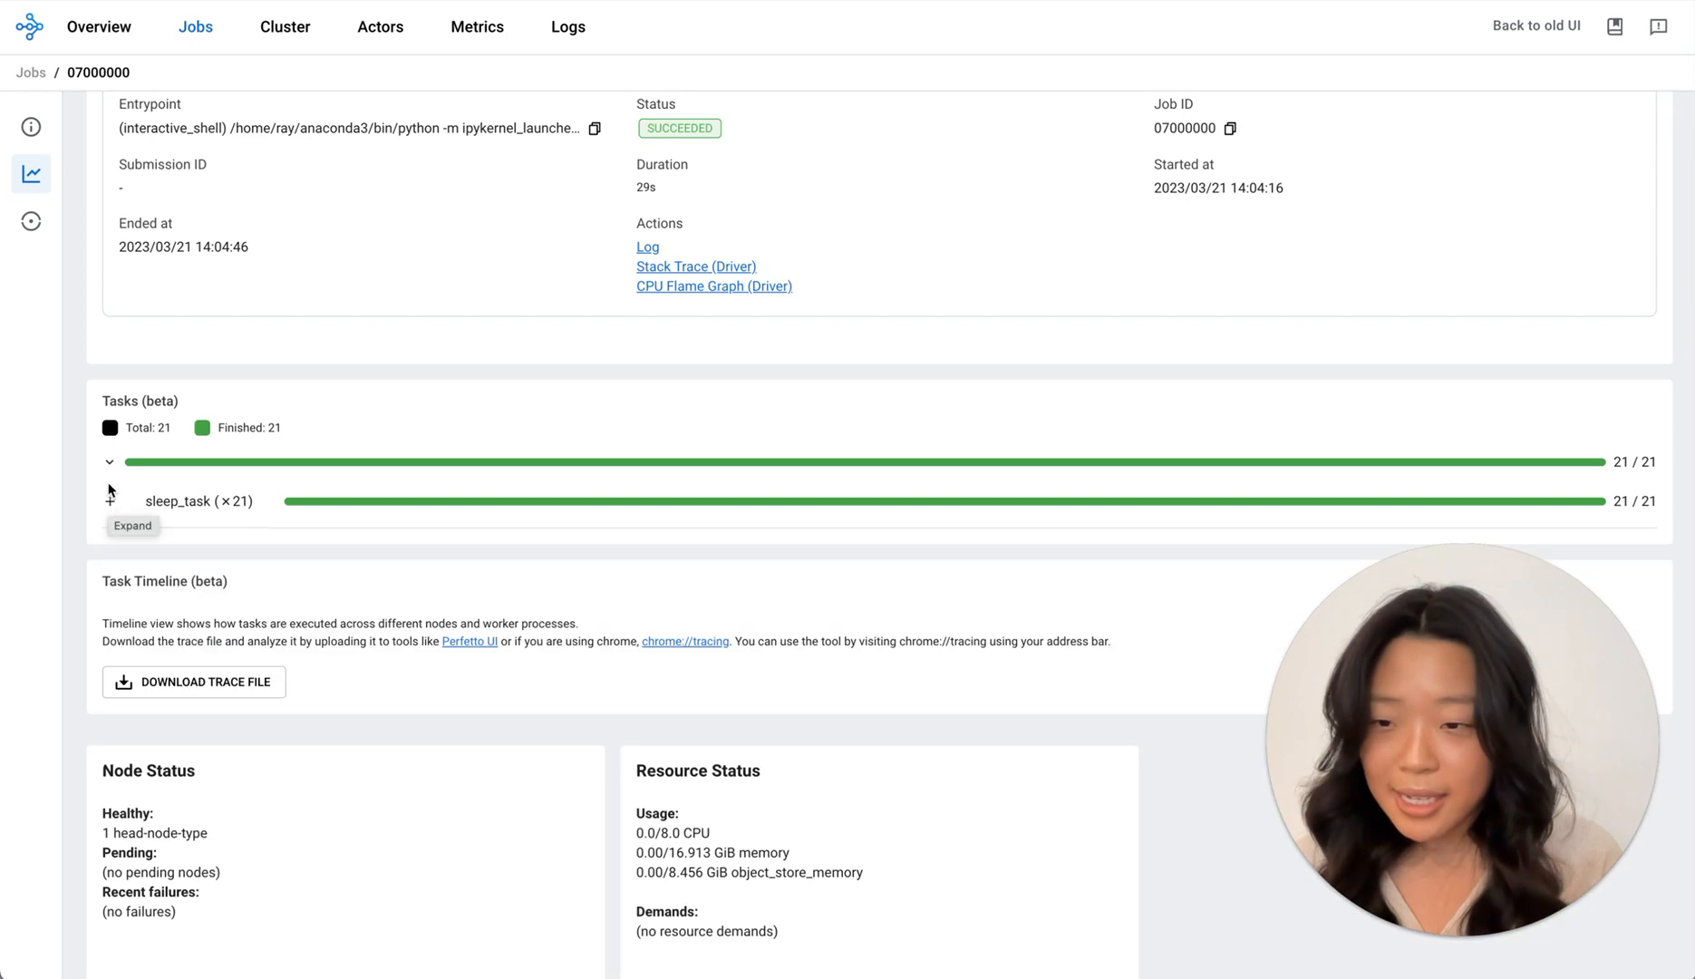
click(109, 463)
Review the job's Task Table, Actors and Placement Groups sections one by one, collapsing each again.
scroll(435, 544, down, 1)
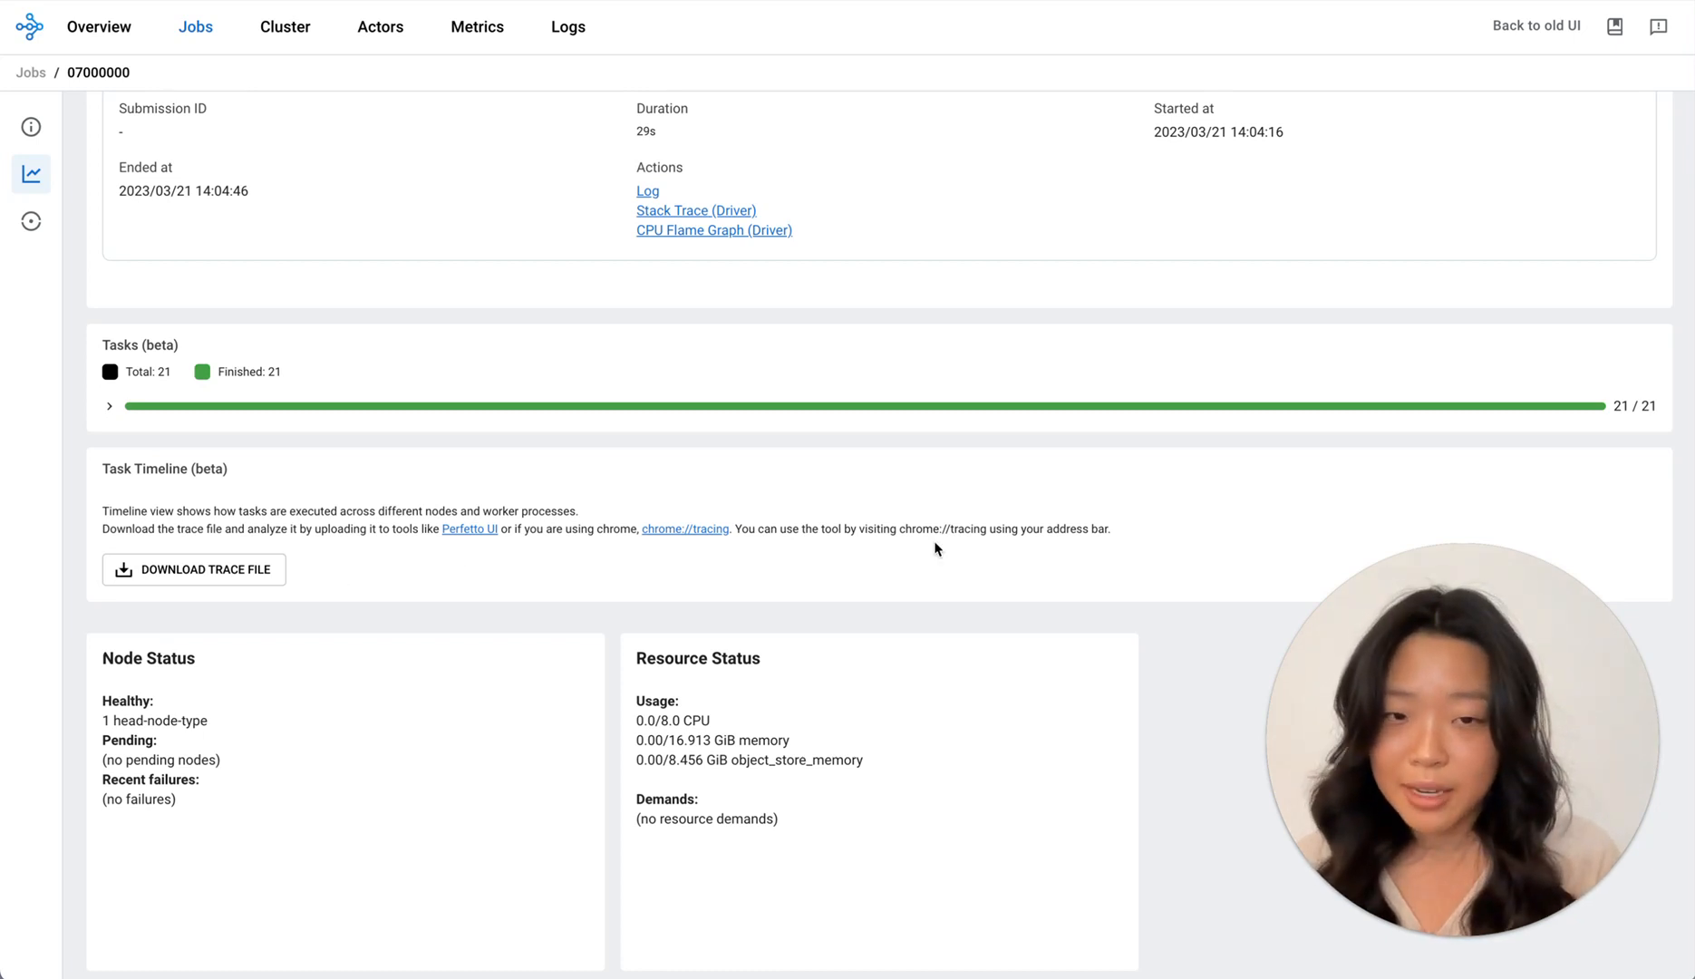
scroll(933, 547, down, 3)
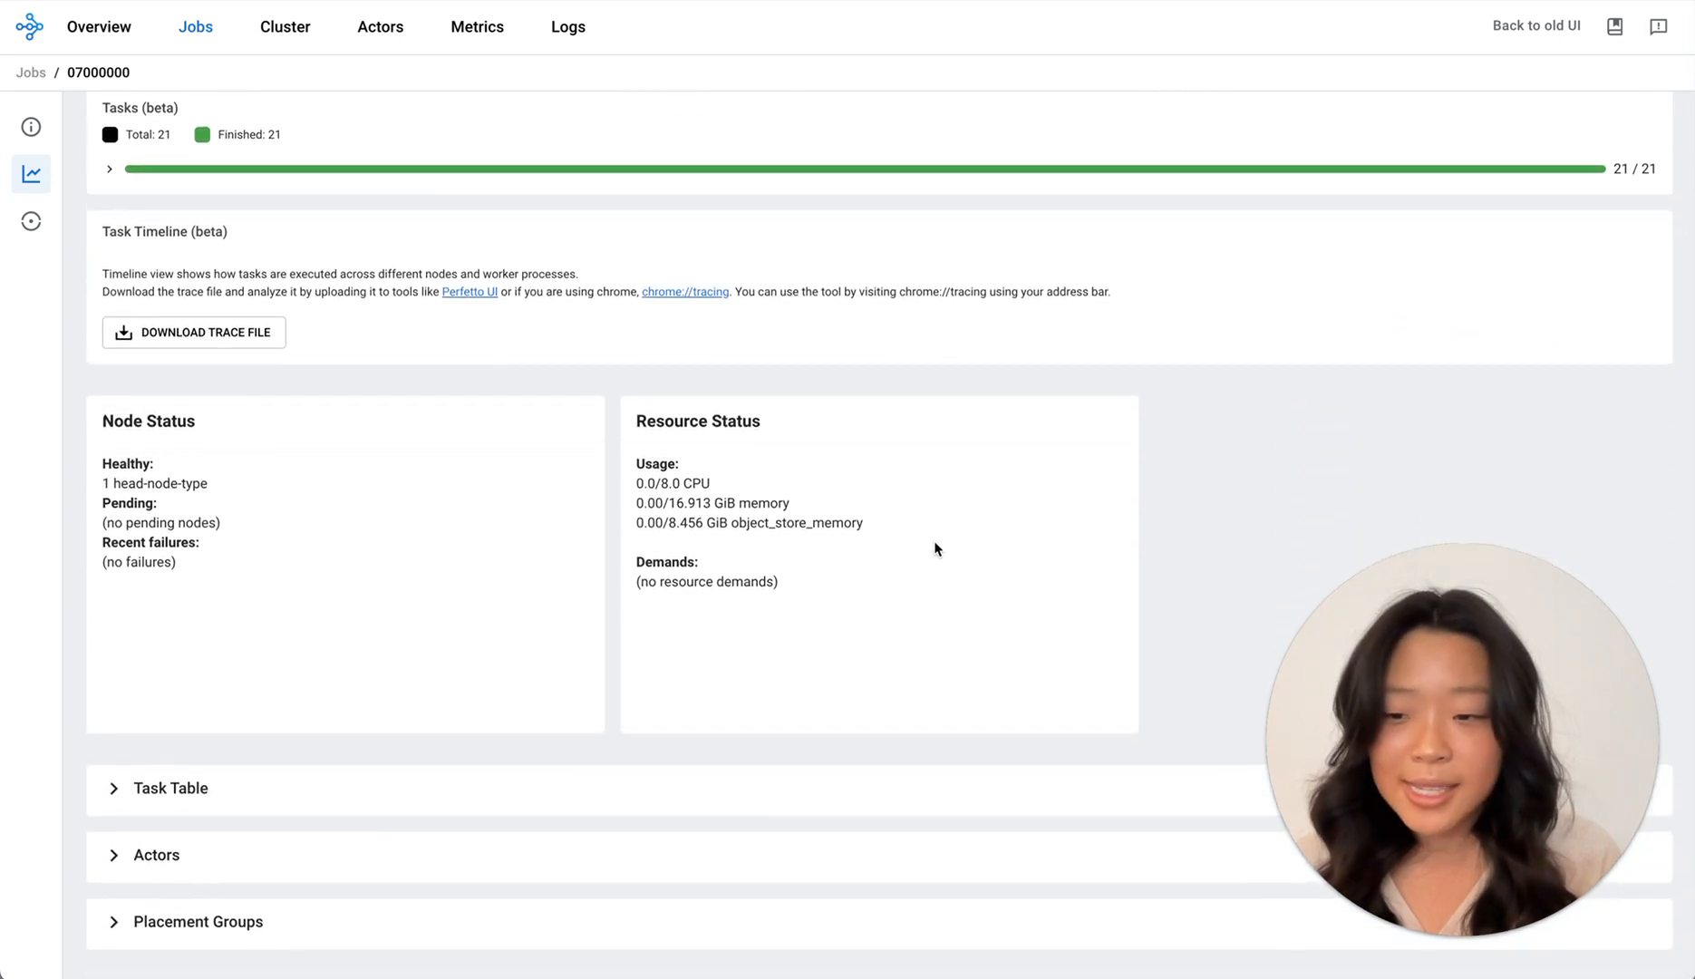
click(172, 791)
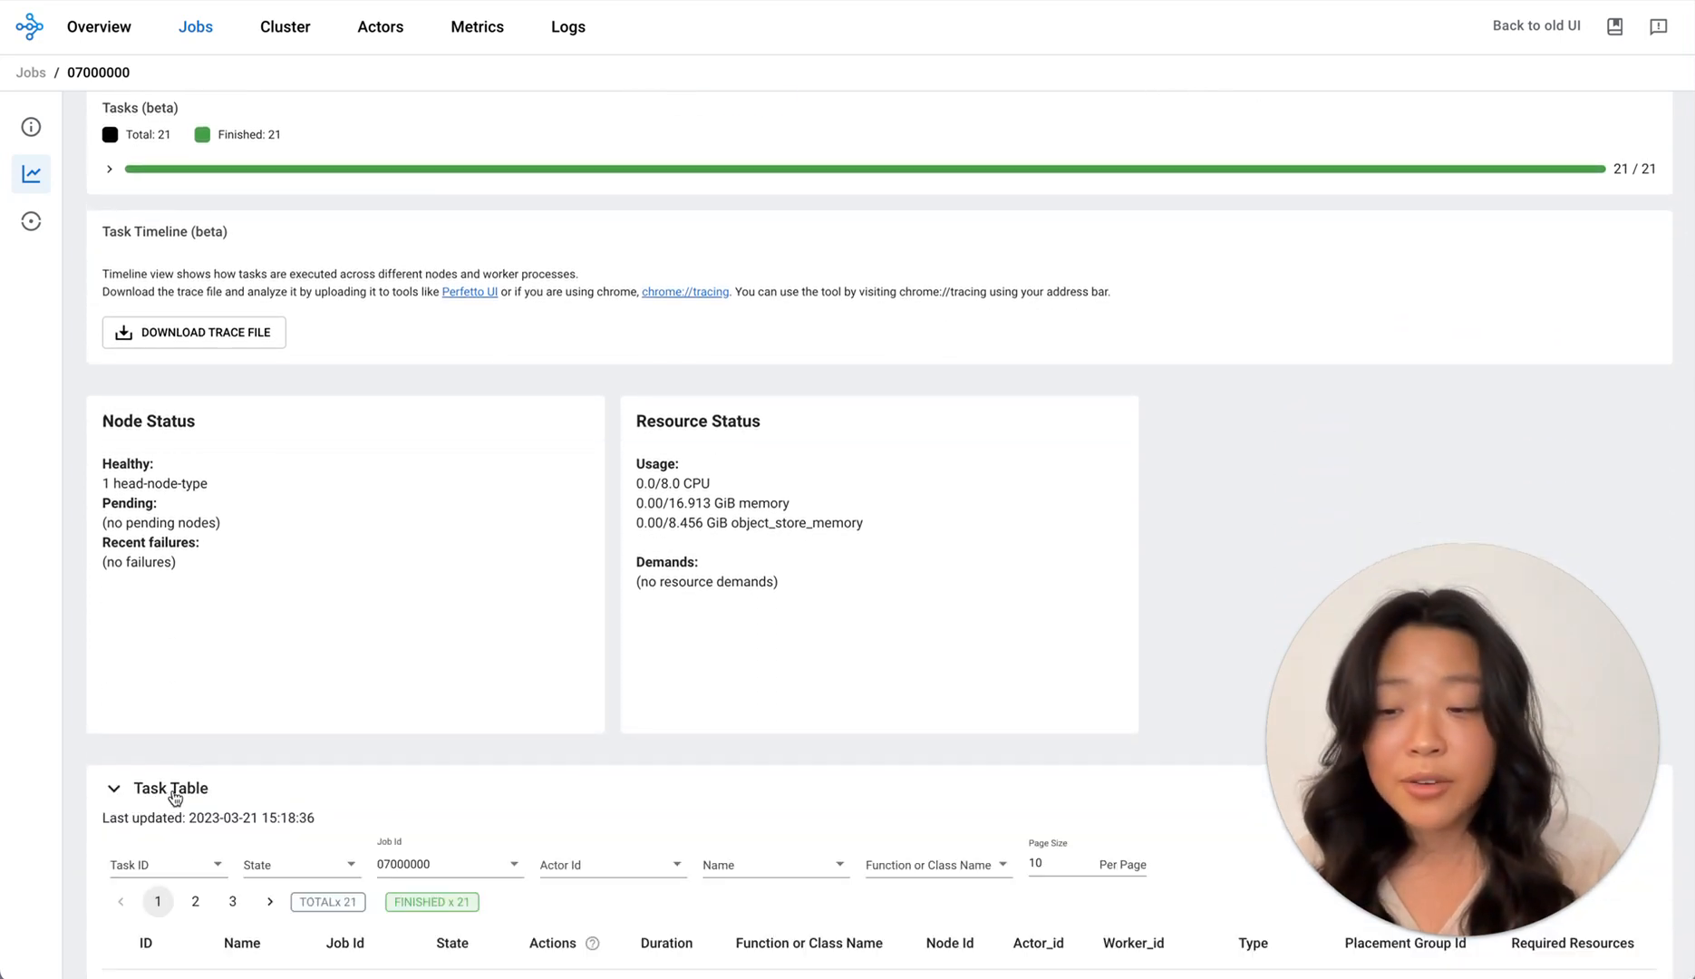
scroll(175, 798, down, 4)
click(141, 424)
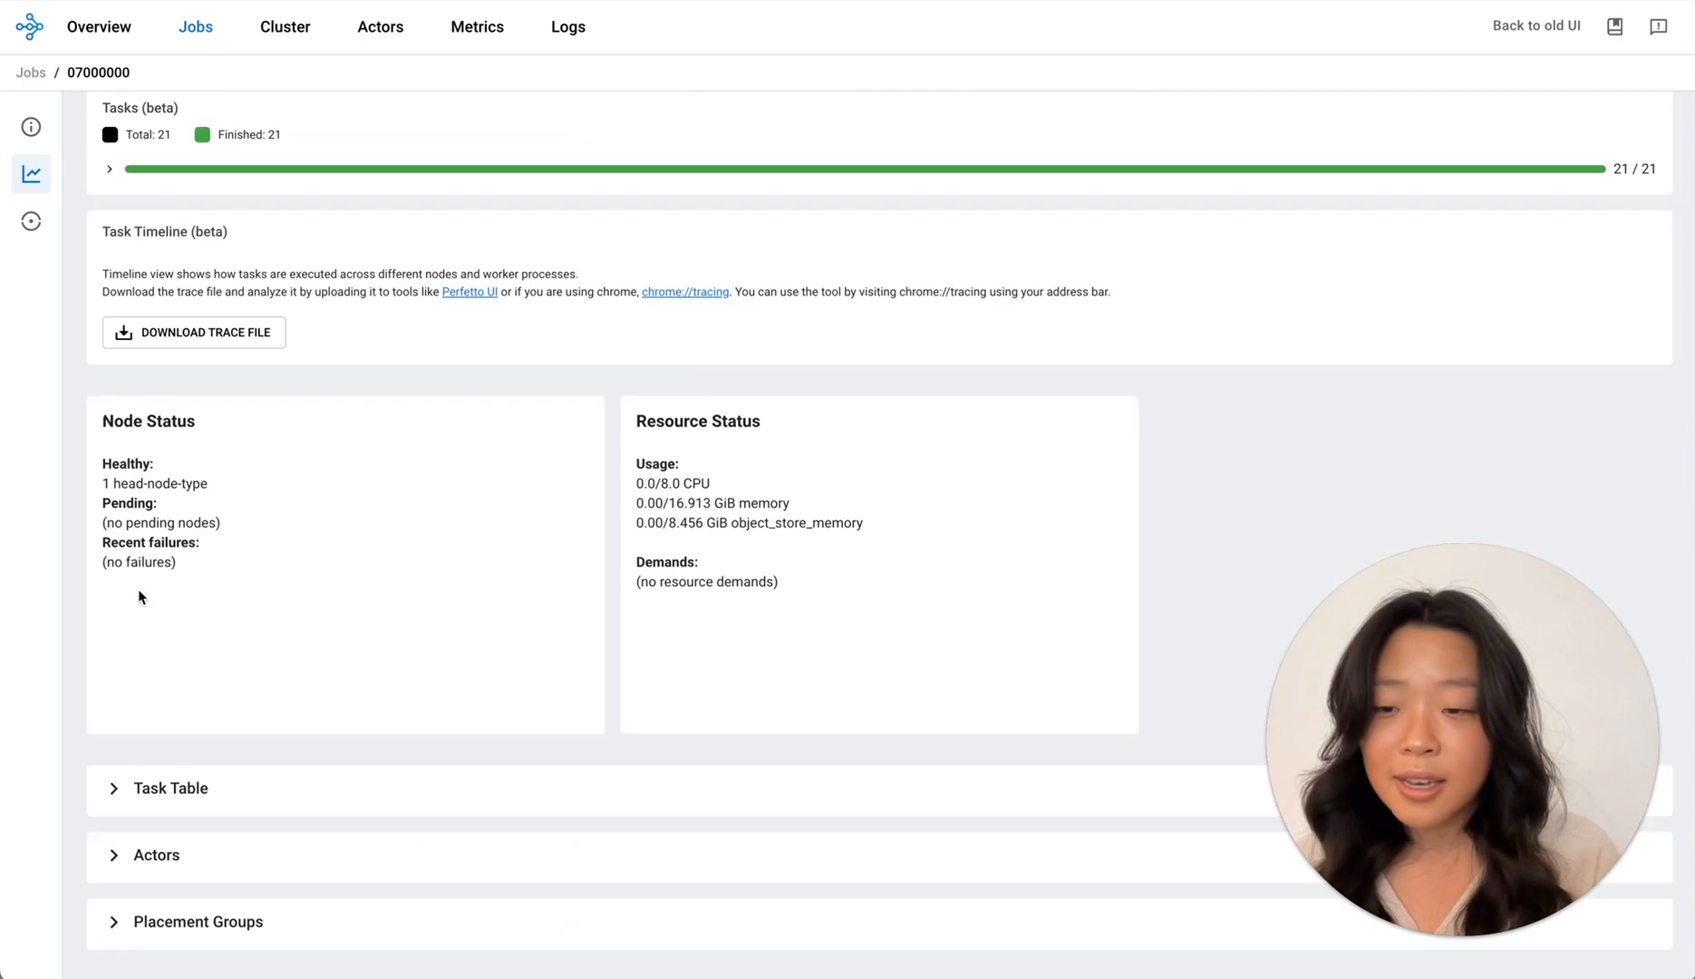
click(145, 847)
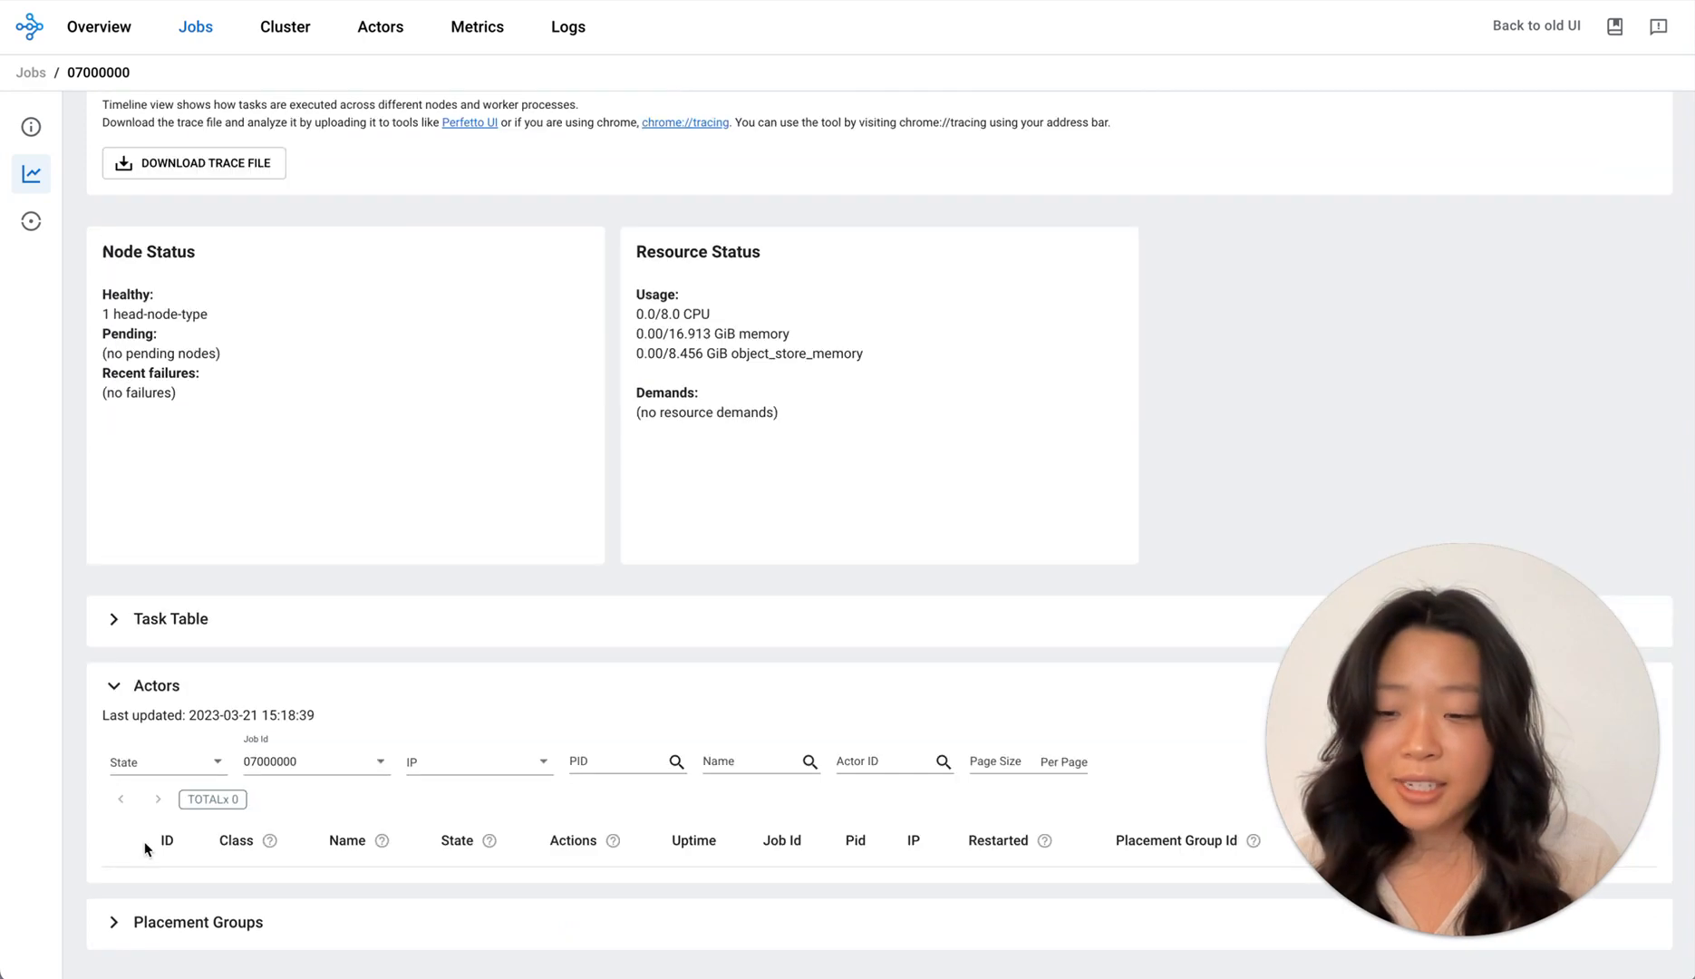
click(150, 681)
click(150, 933)
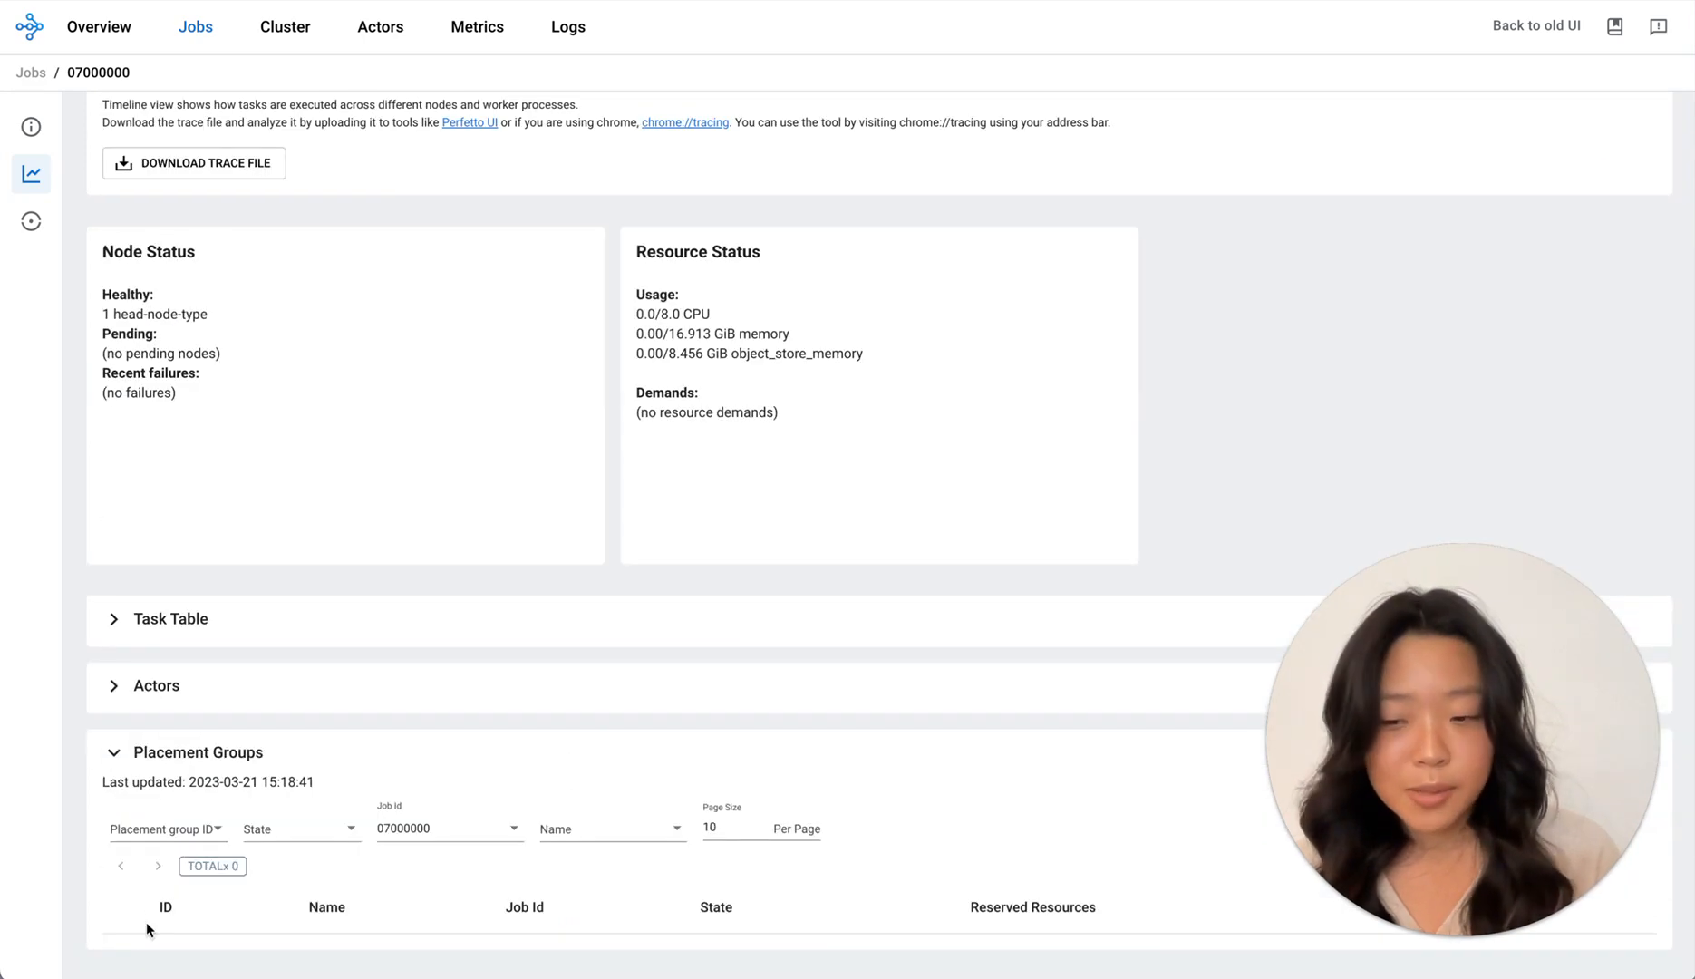
click(146, 754)
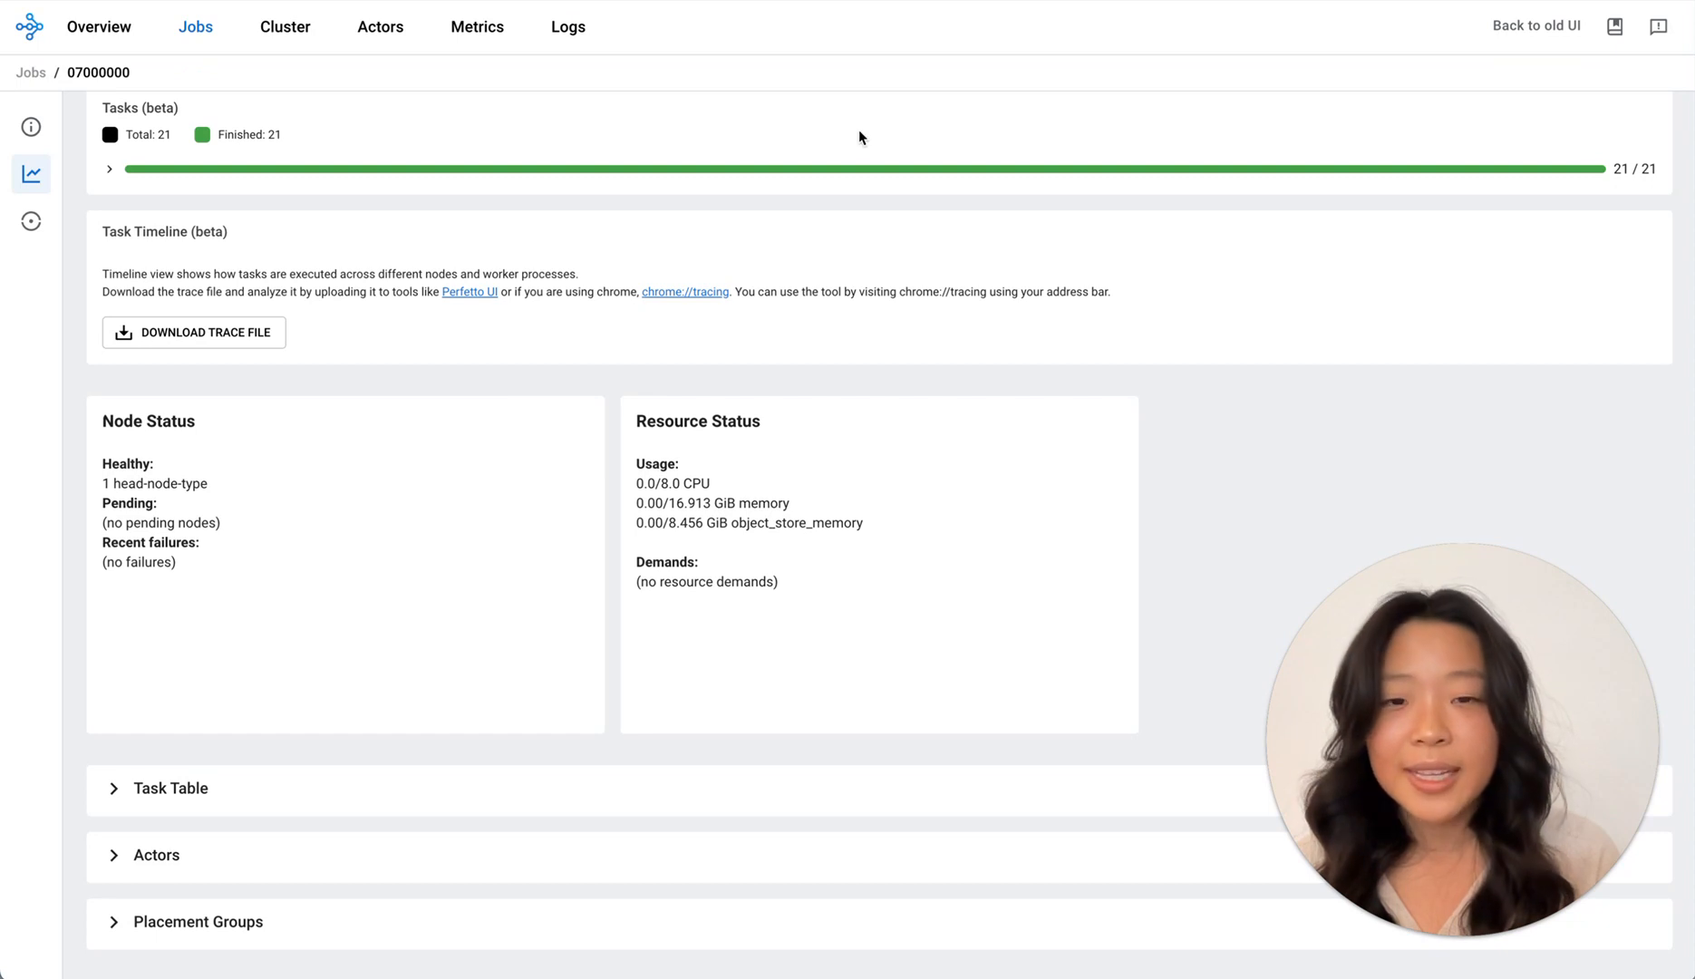
View the cluster's node list and open the details of the first actor in the actors list.
click(290, 35)
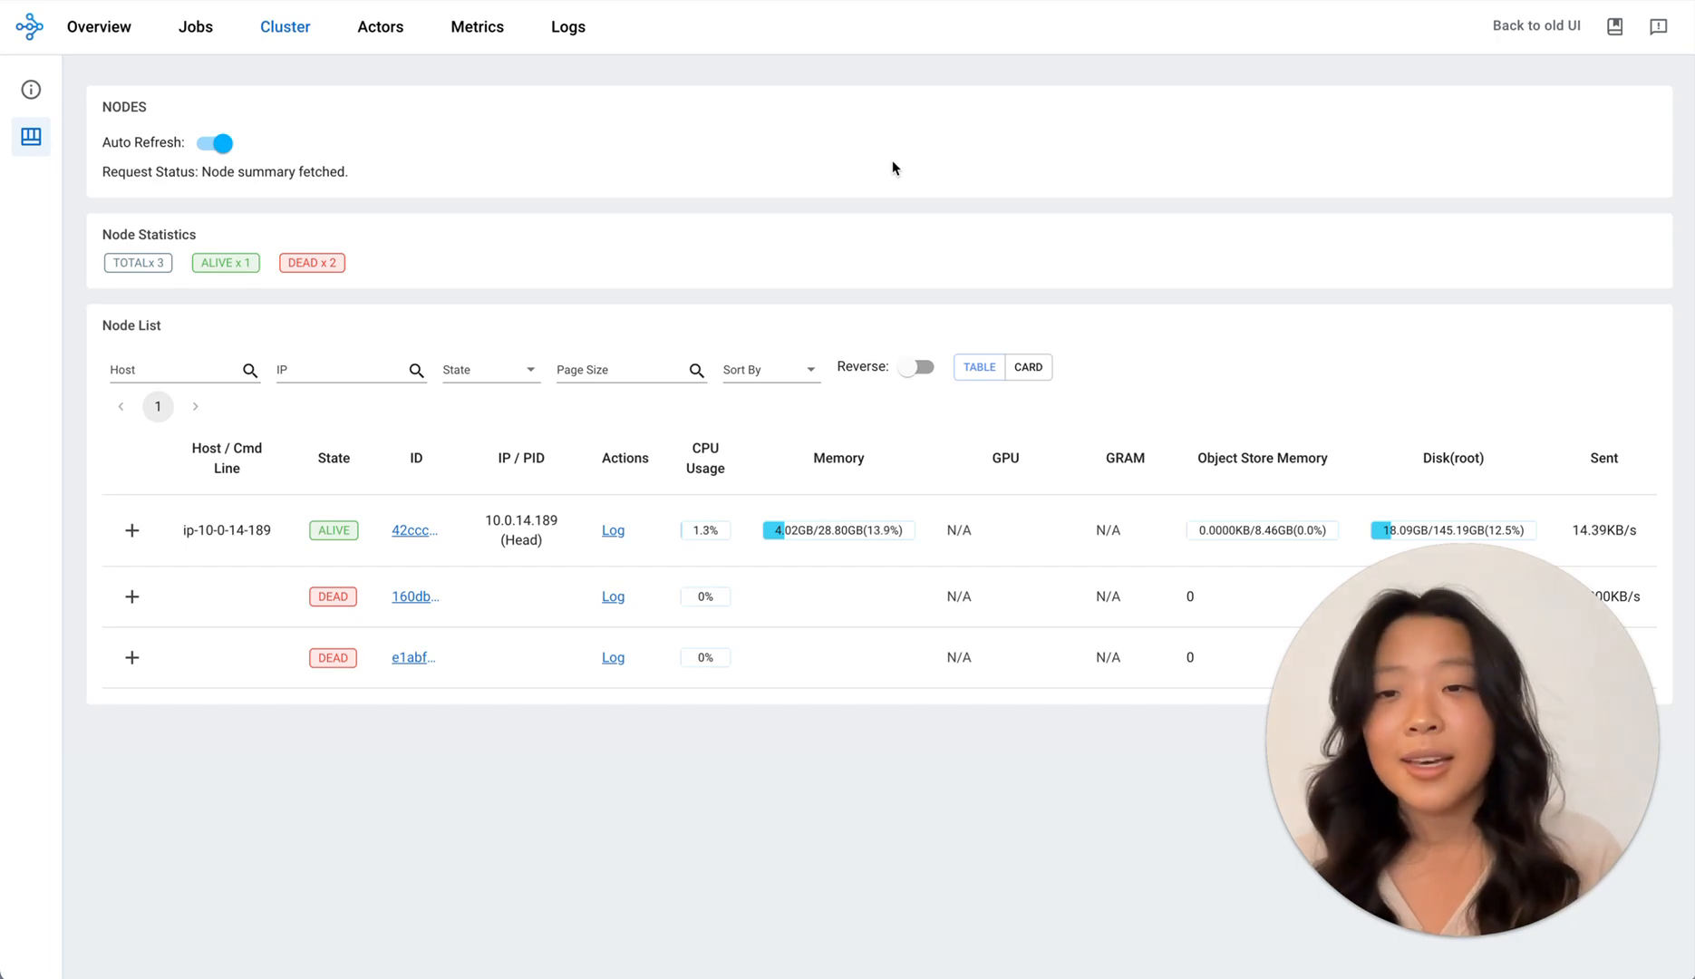
click(379, 28)
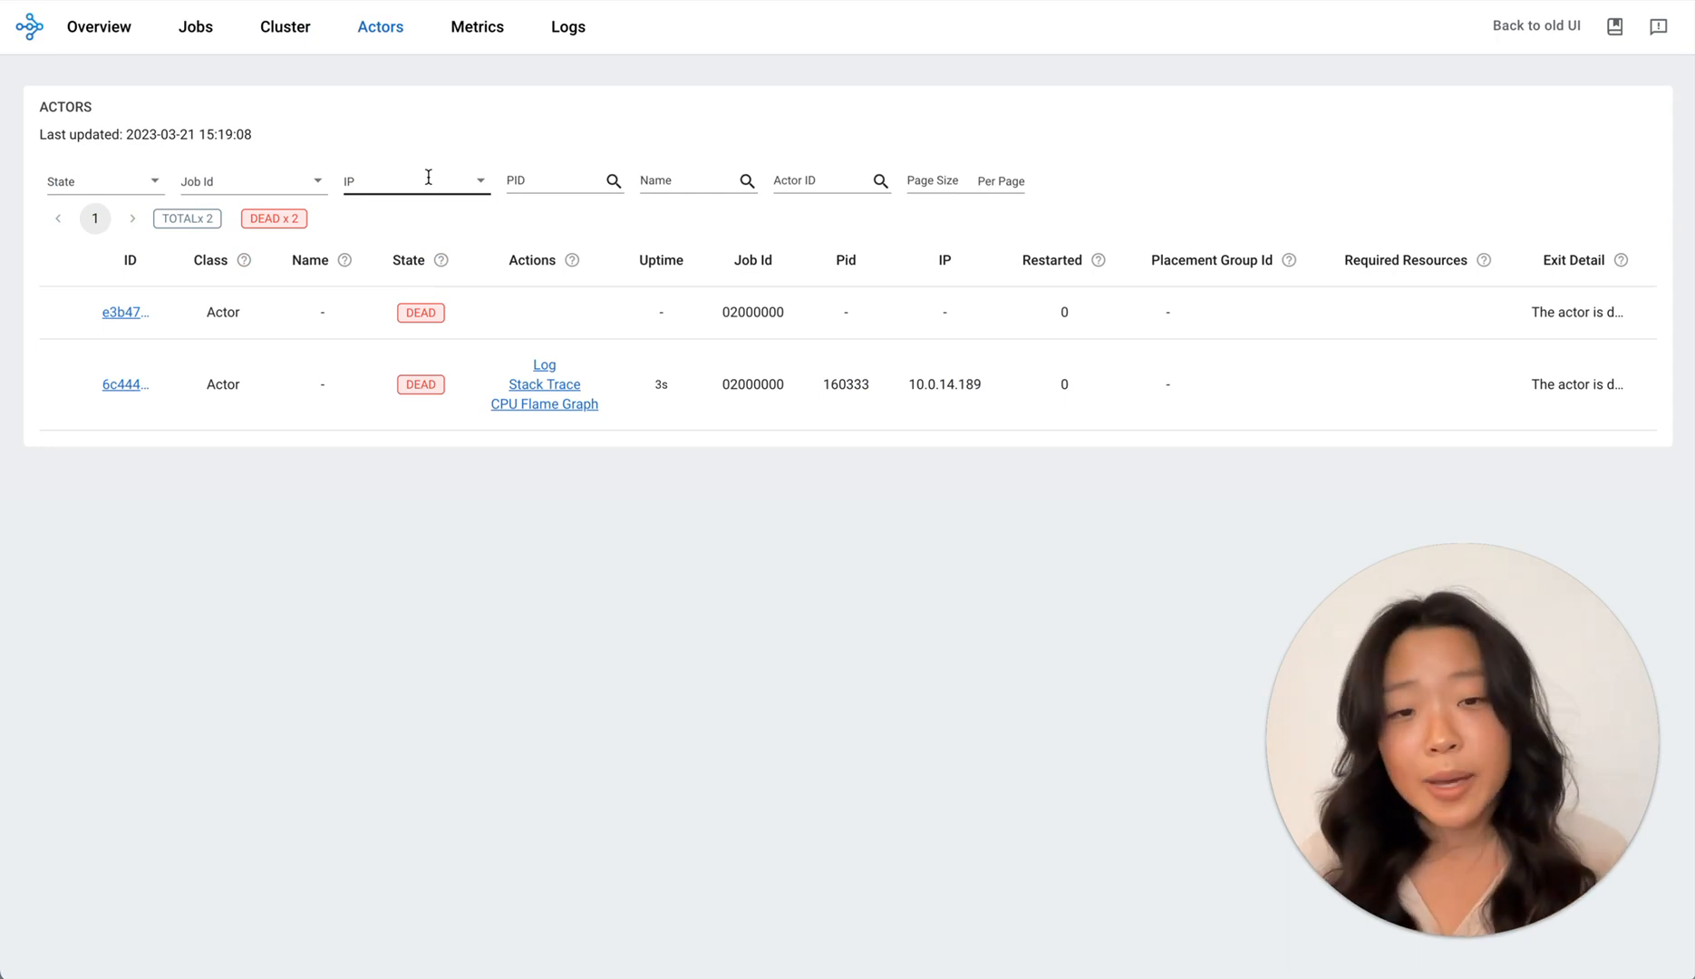
click(115, 312)
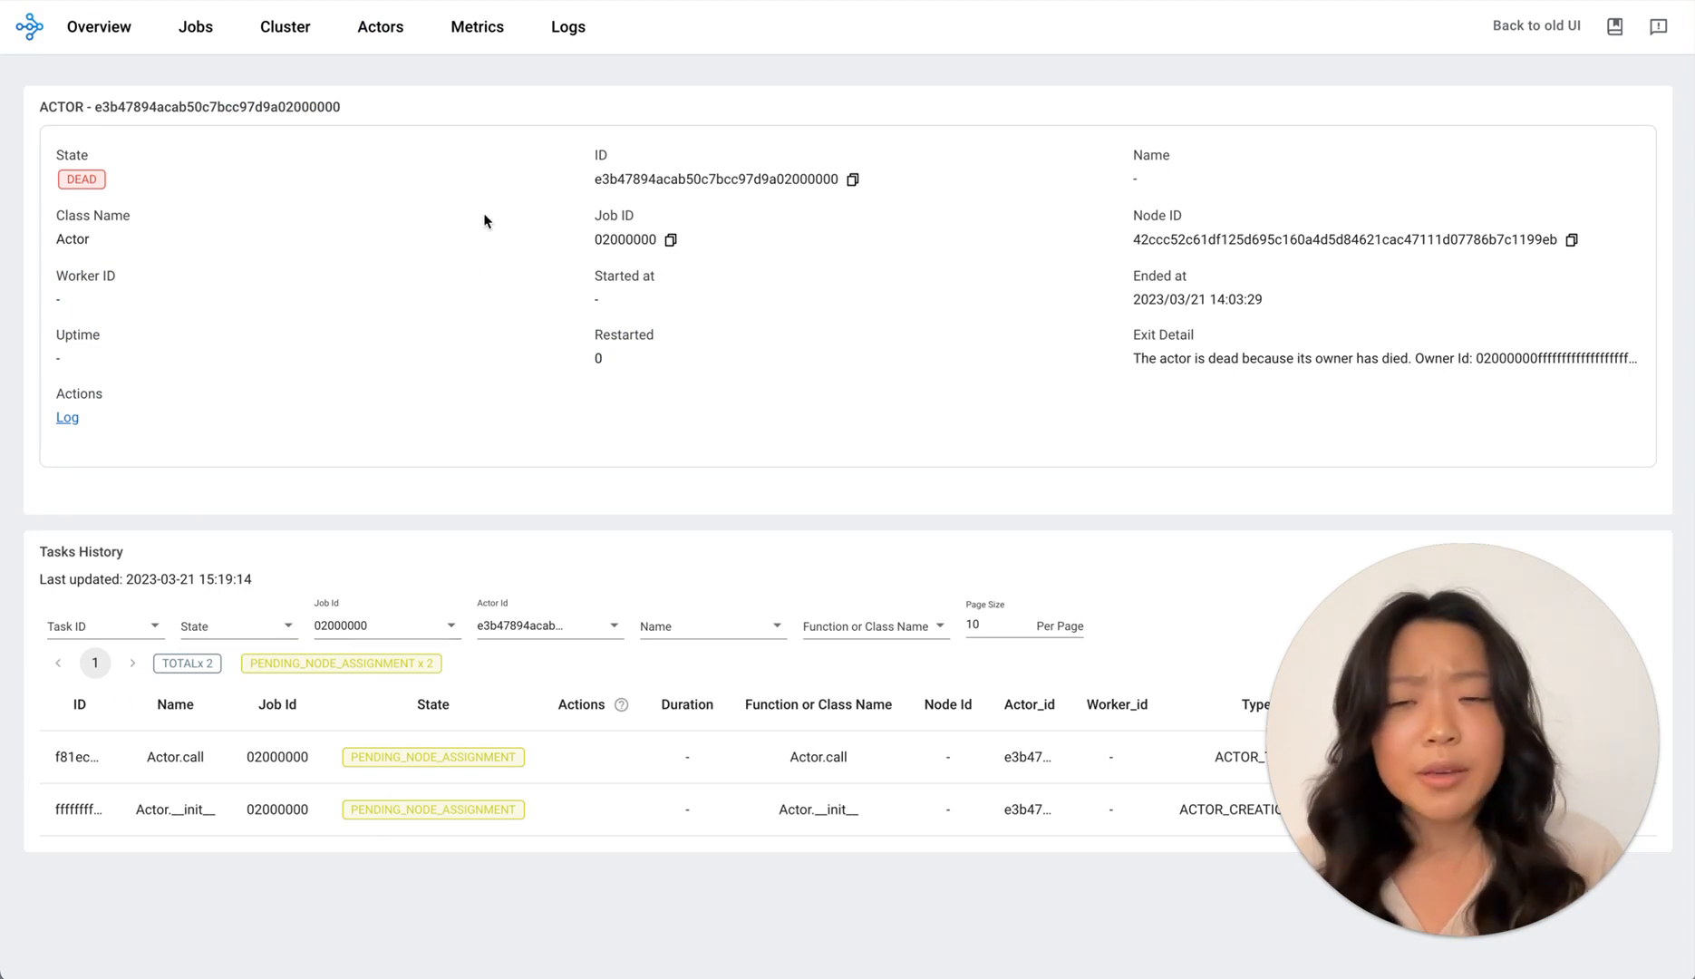
Open the cluster metrics and zoom the Active Tasks by Name chart to about 15:15:35–15:16:50.
click(480, 28)
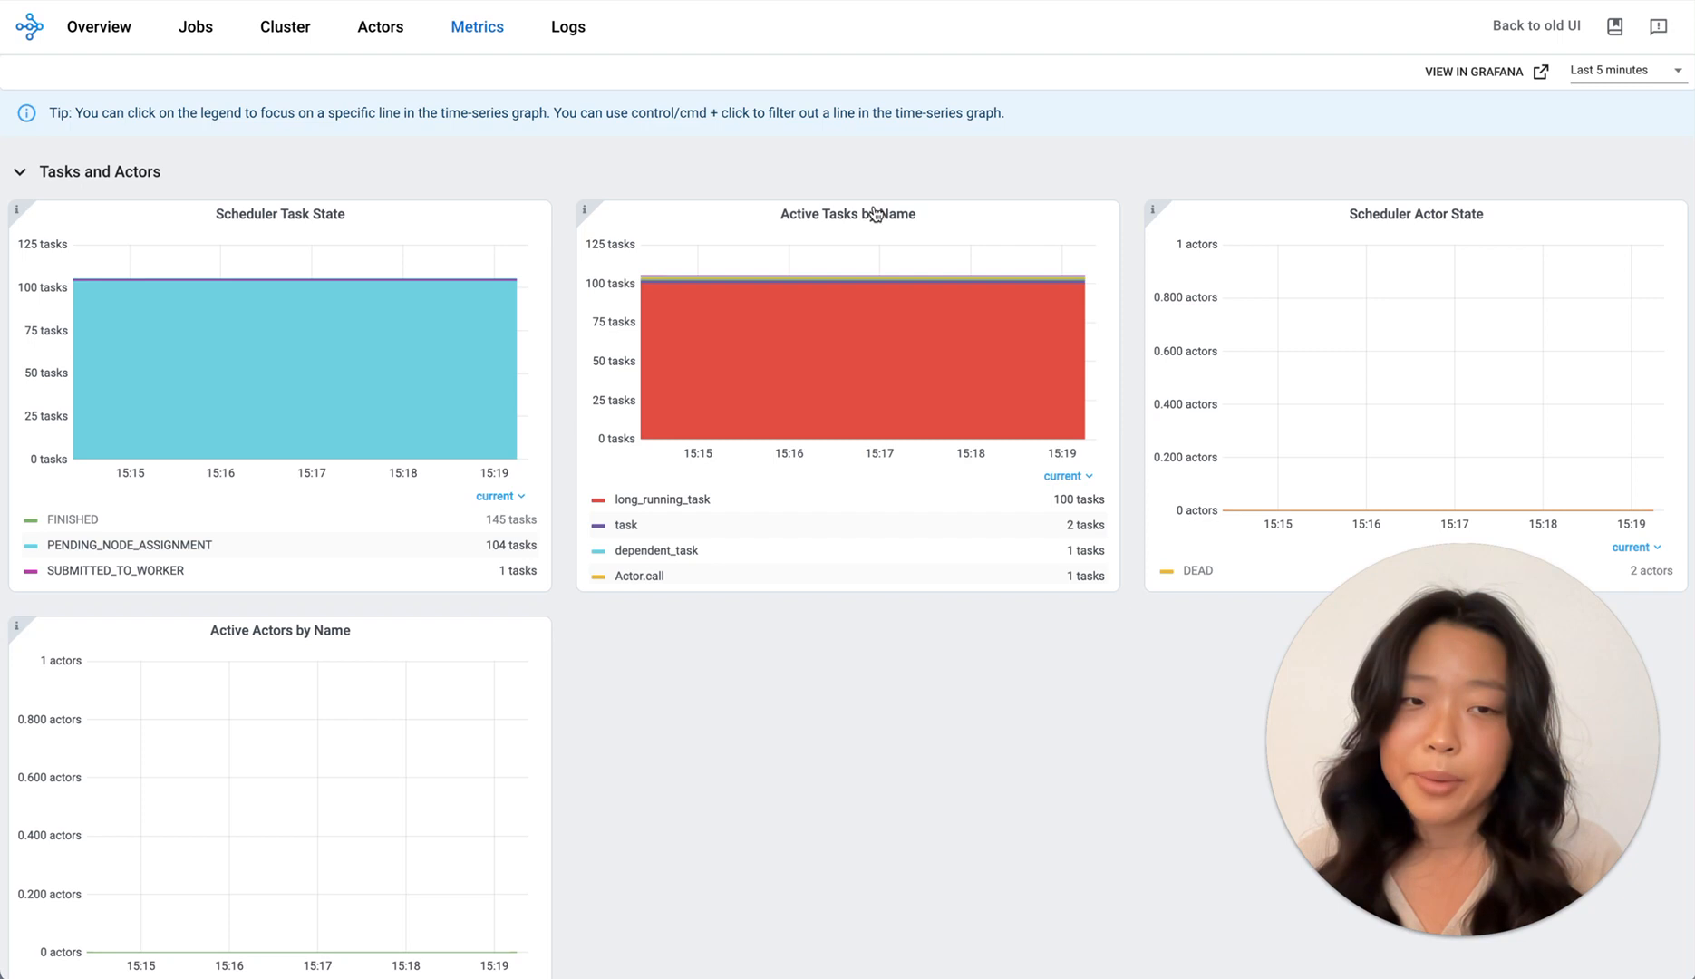
drag(743, 310, 834, 318)
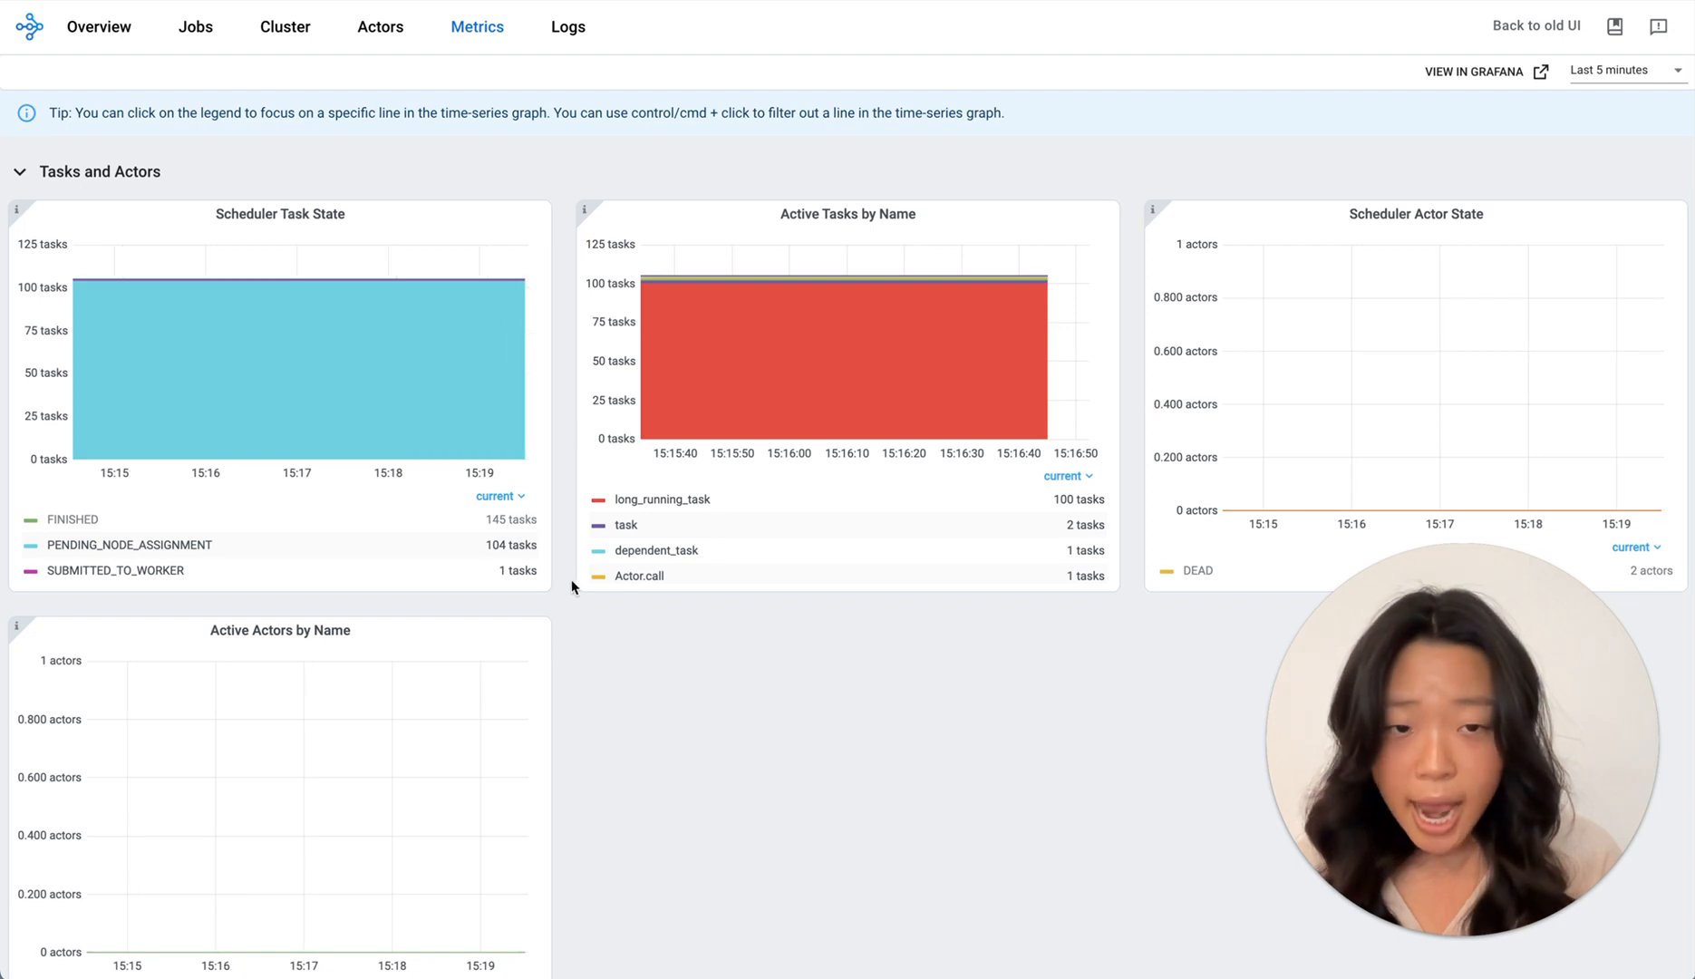
Examine the Ray Resource Usage and Hardware Utilization charts, including node disk, network, CPU and memory by component.
scroll(635, 668, down, 3)
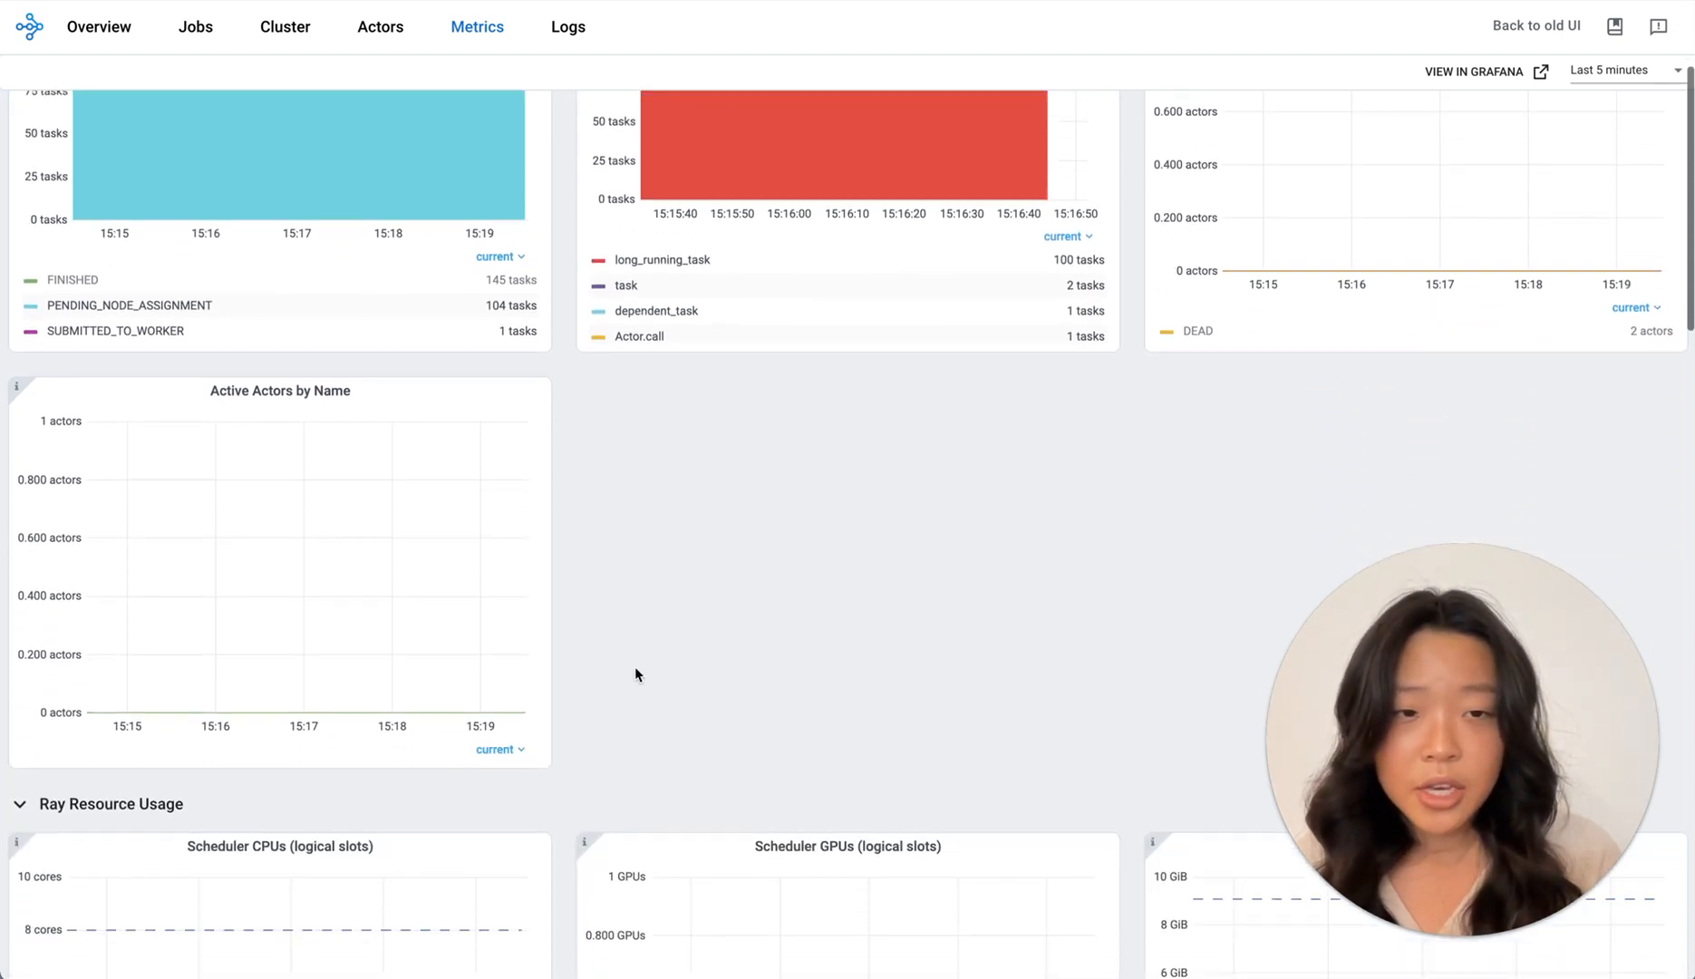
scroll(635, 672, down, 5)
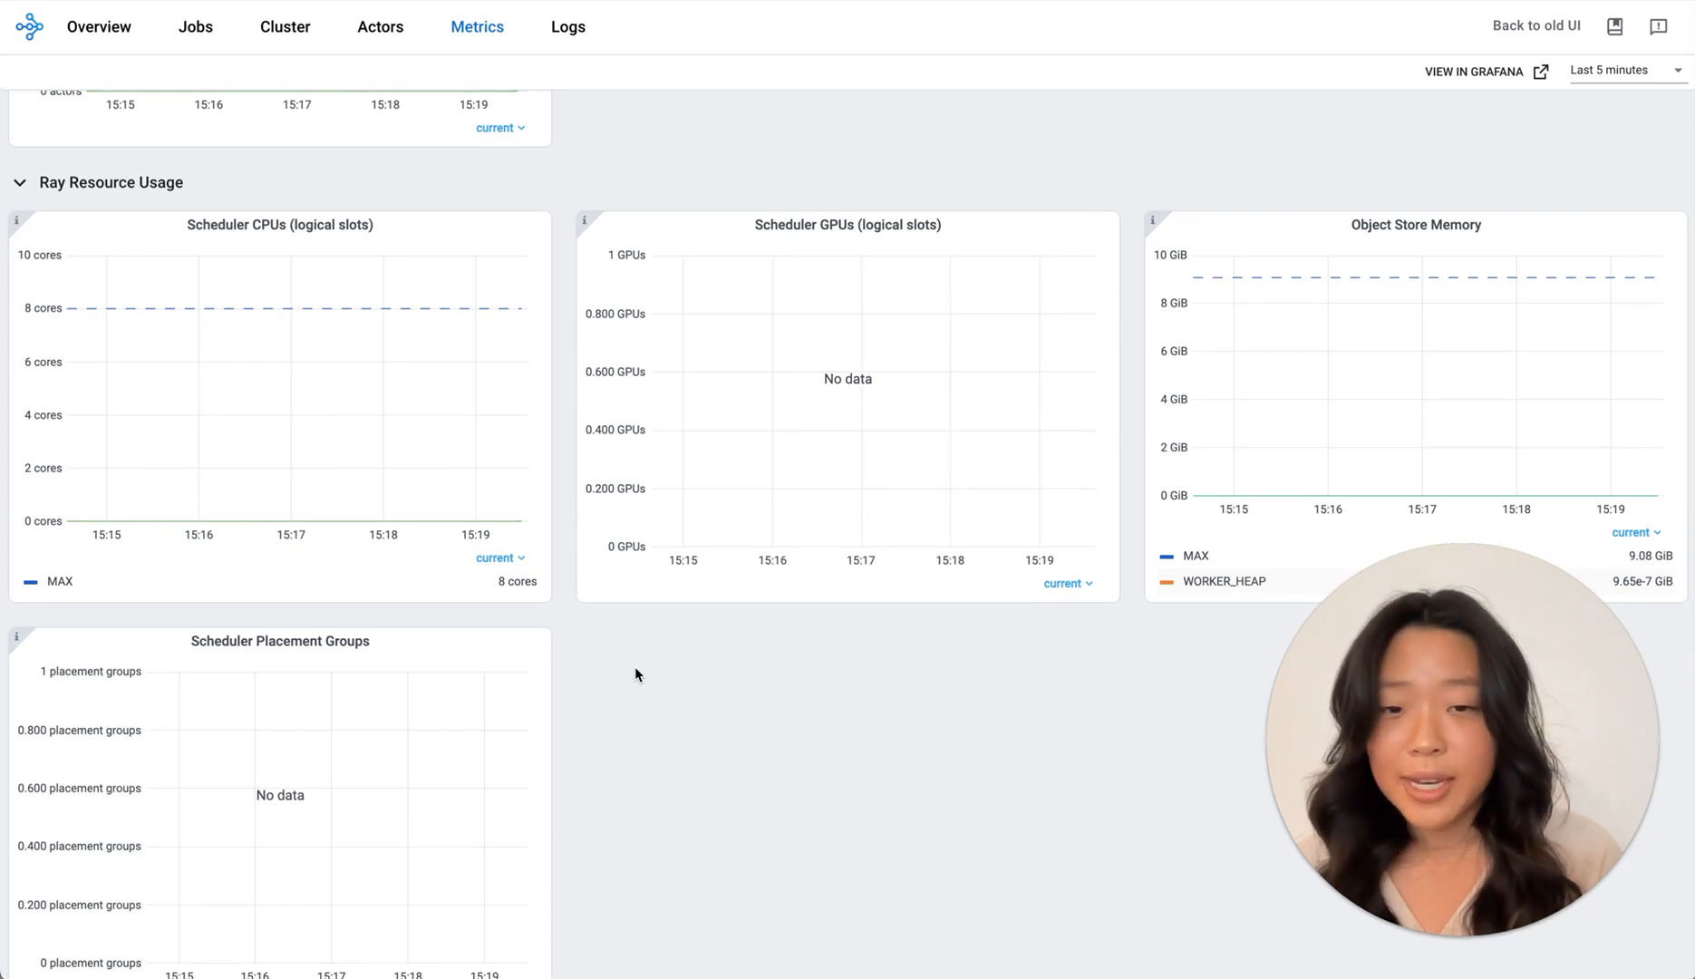
scroll(635, 668, down, 1)
scroll(634, 668, down, 7)
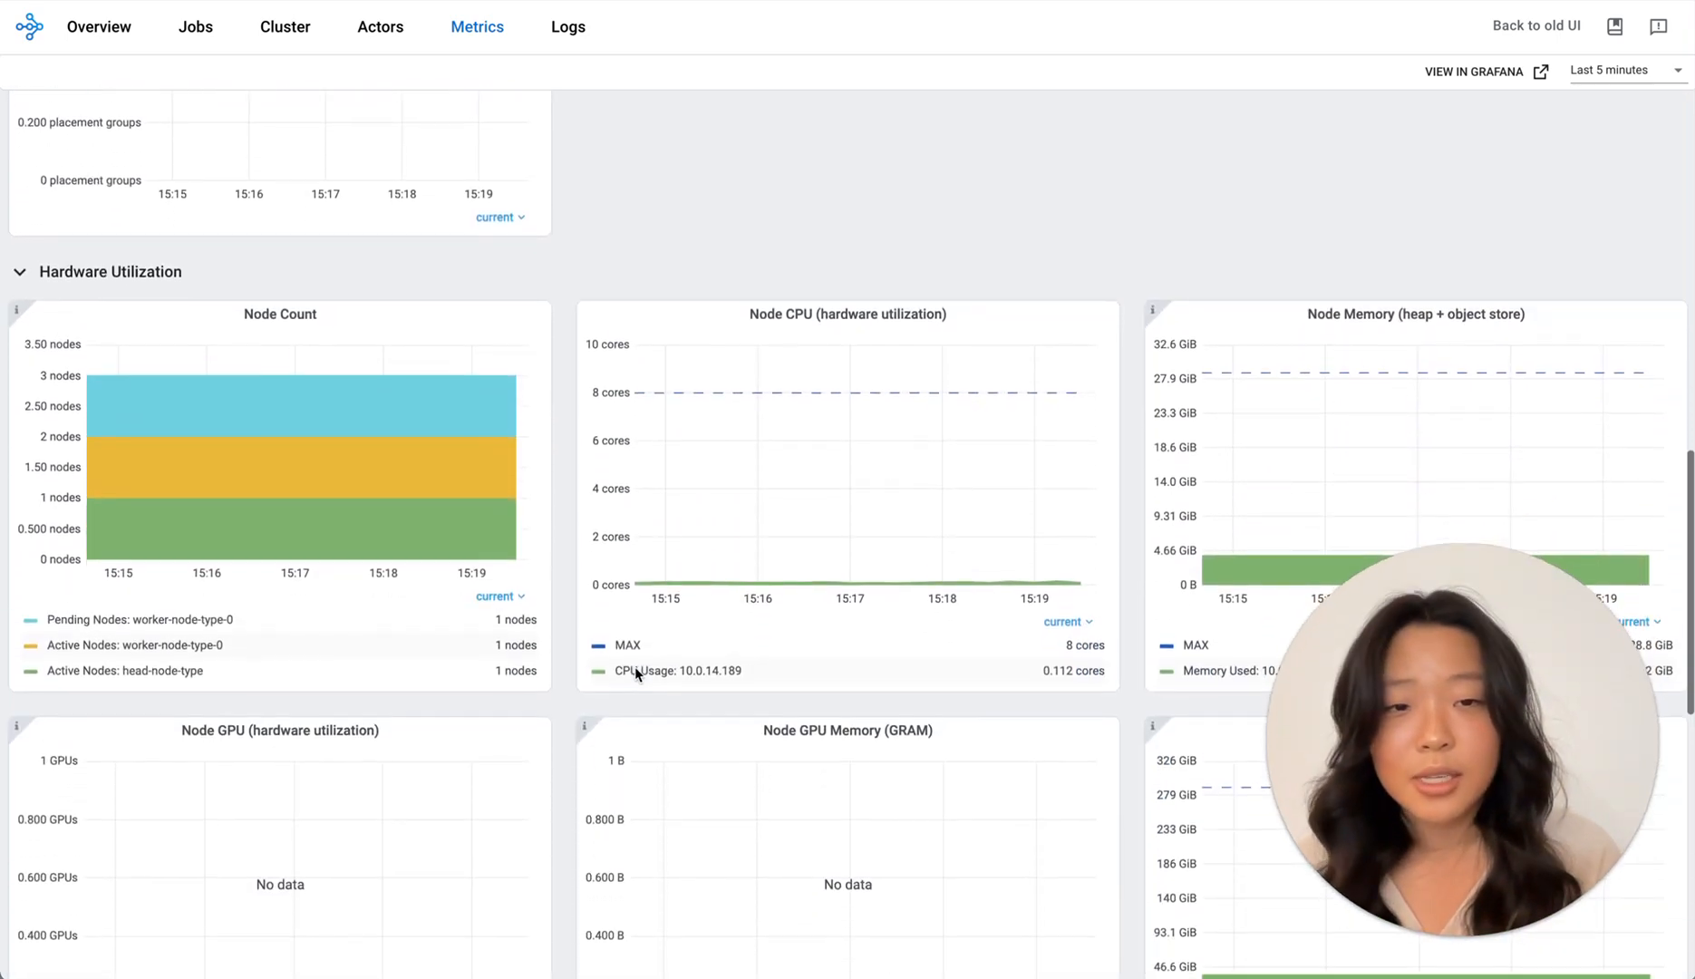
scroll(635, 672, down, 3)
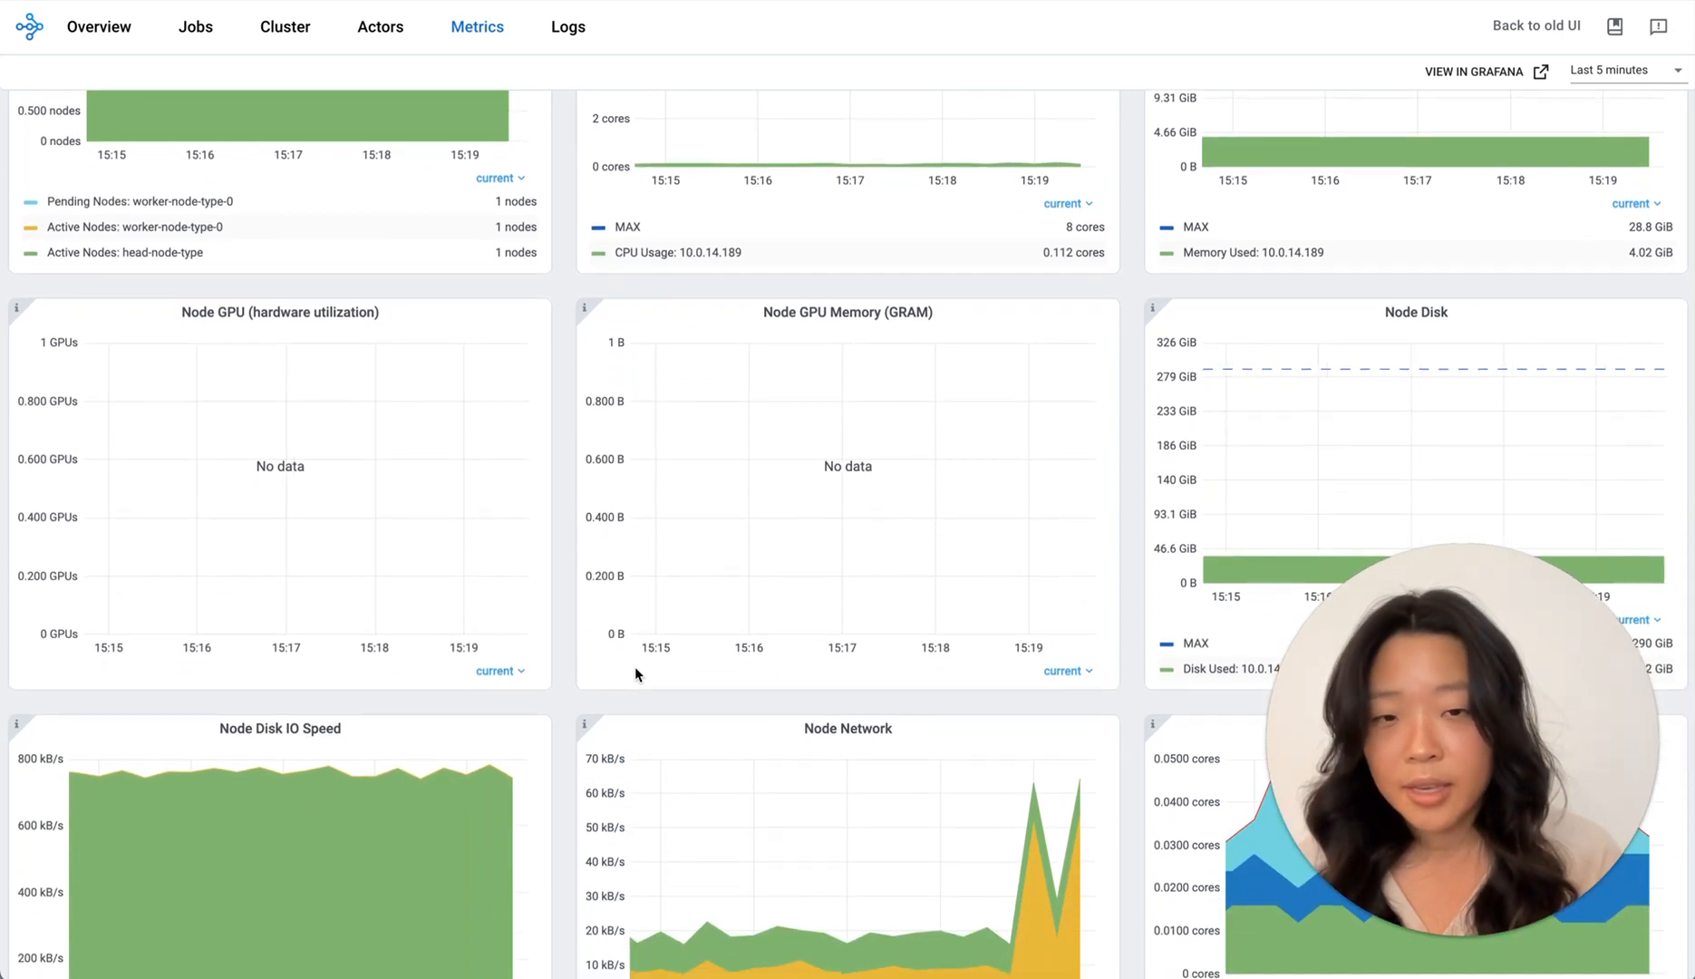
scroll(688, 658, down, 2)
scroll(688, 662, down, 3)
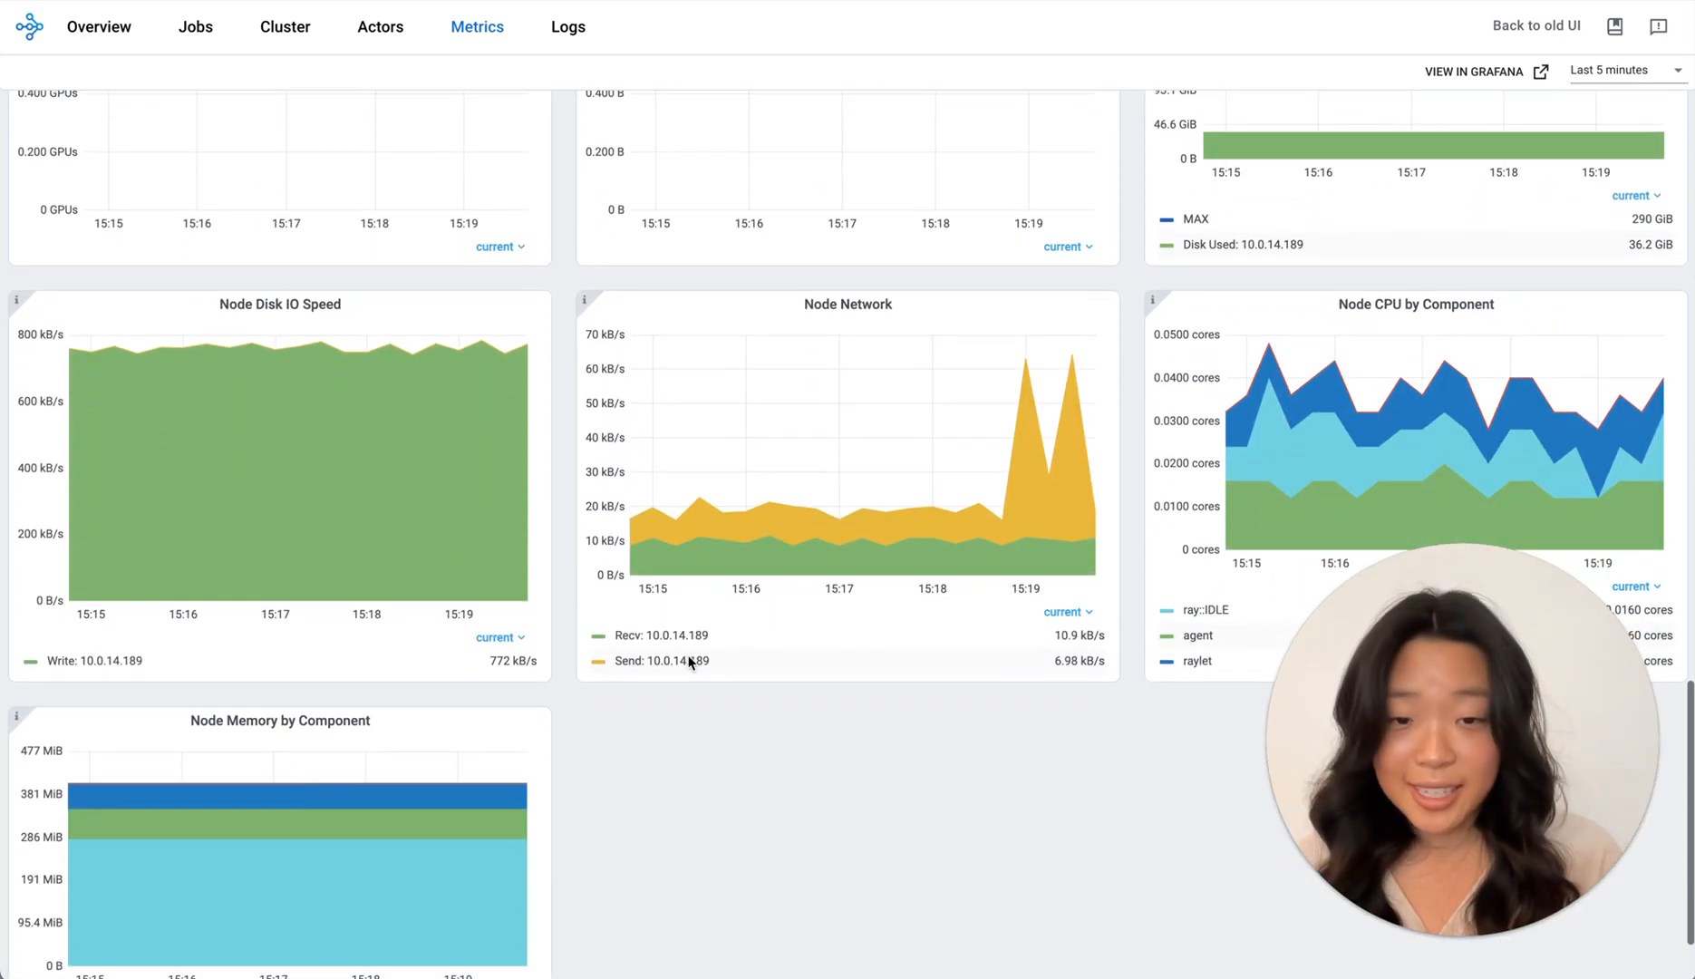
View the log file list of the node with IP 10.0.14.189 and return to the overview page.
click(568, 34)
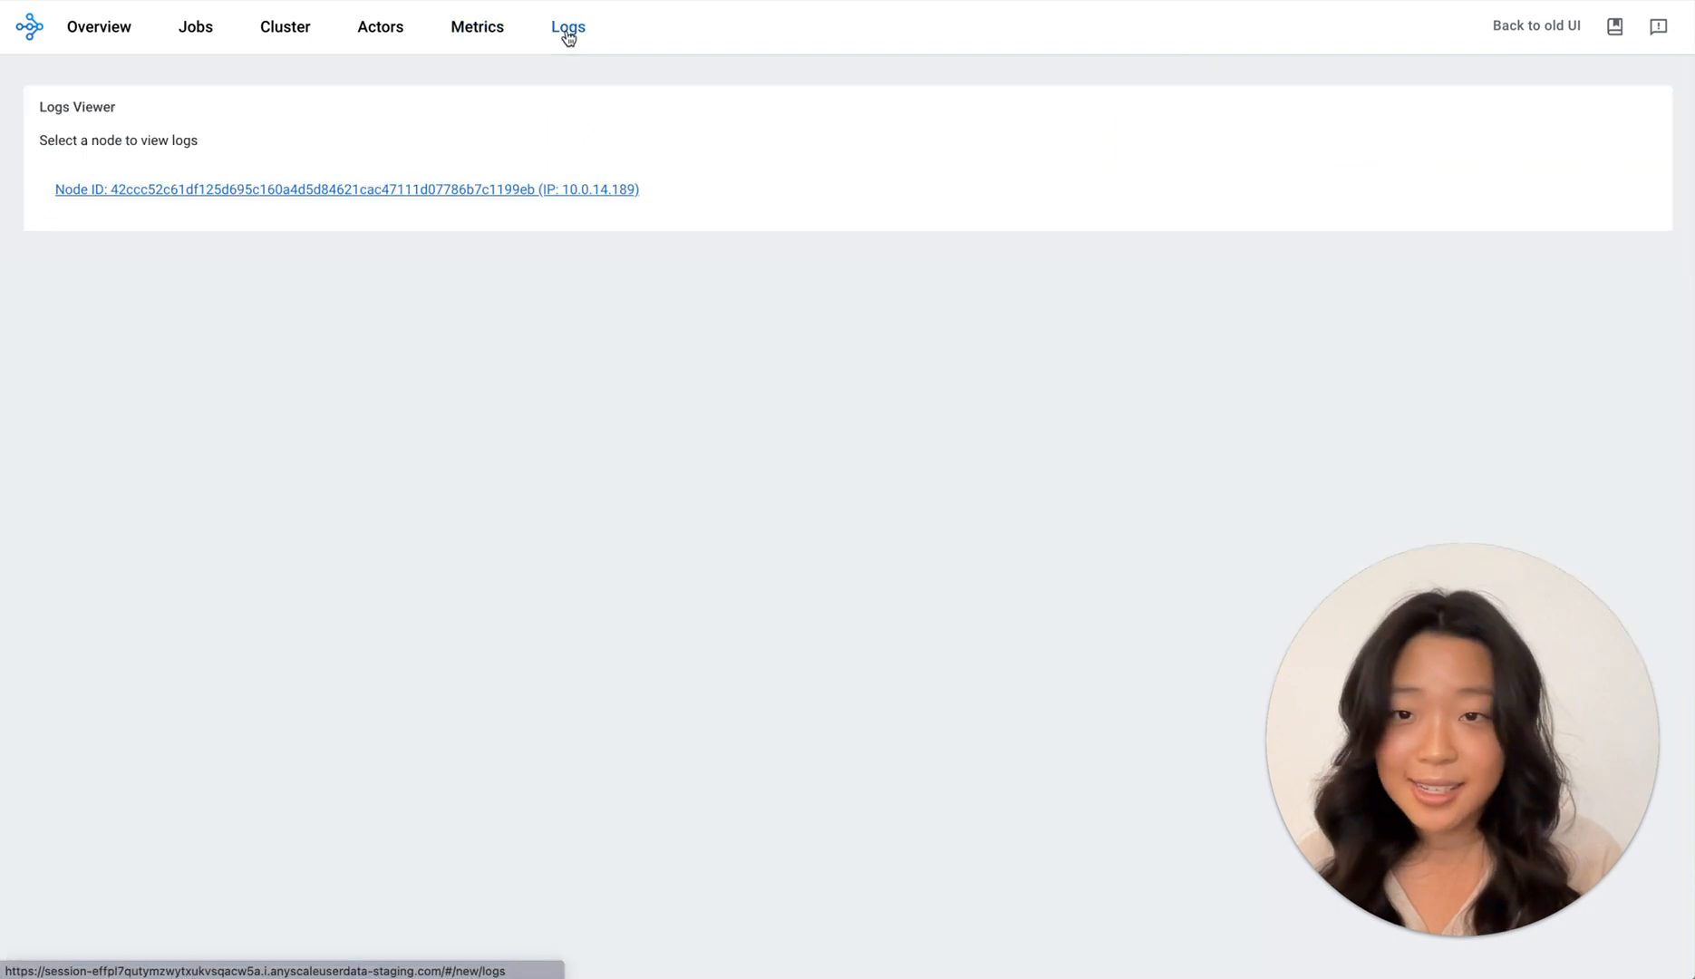
click(515, 188)
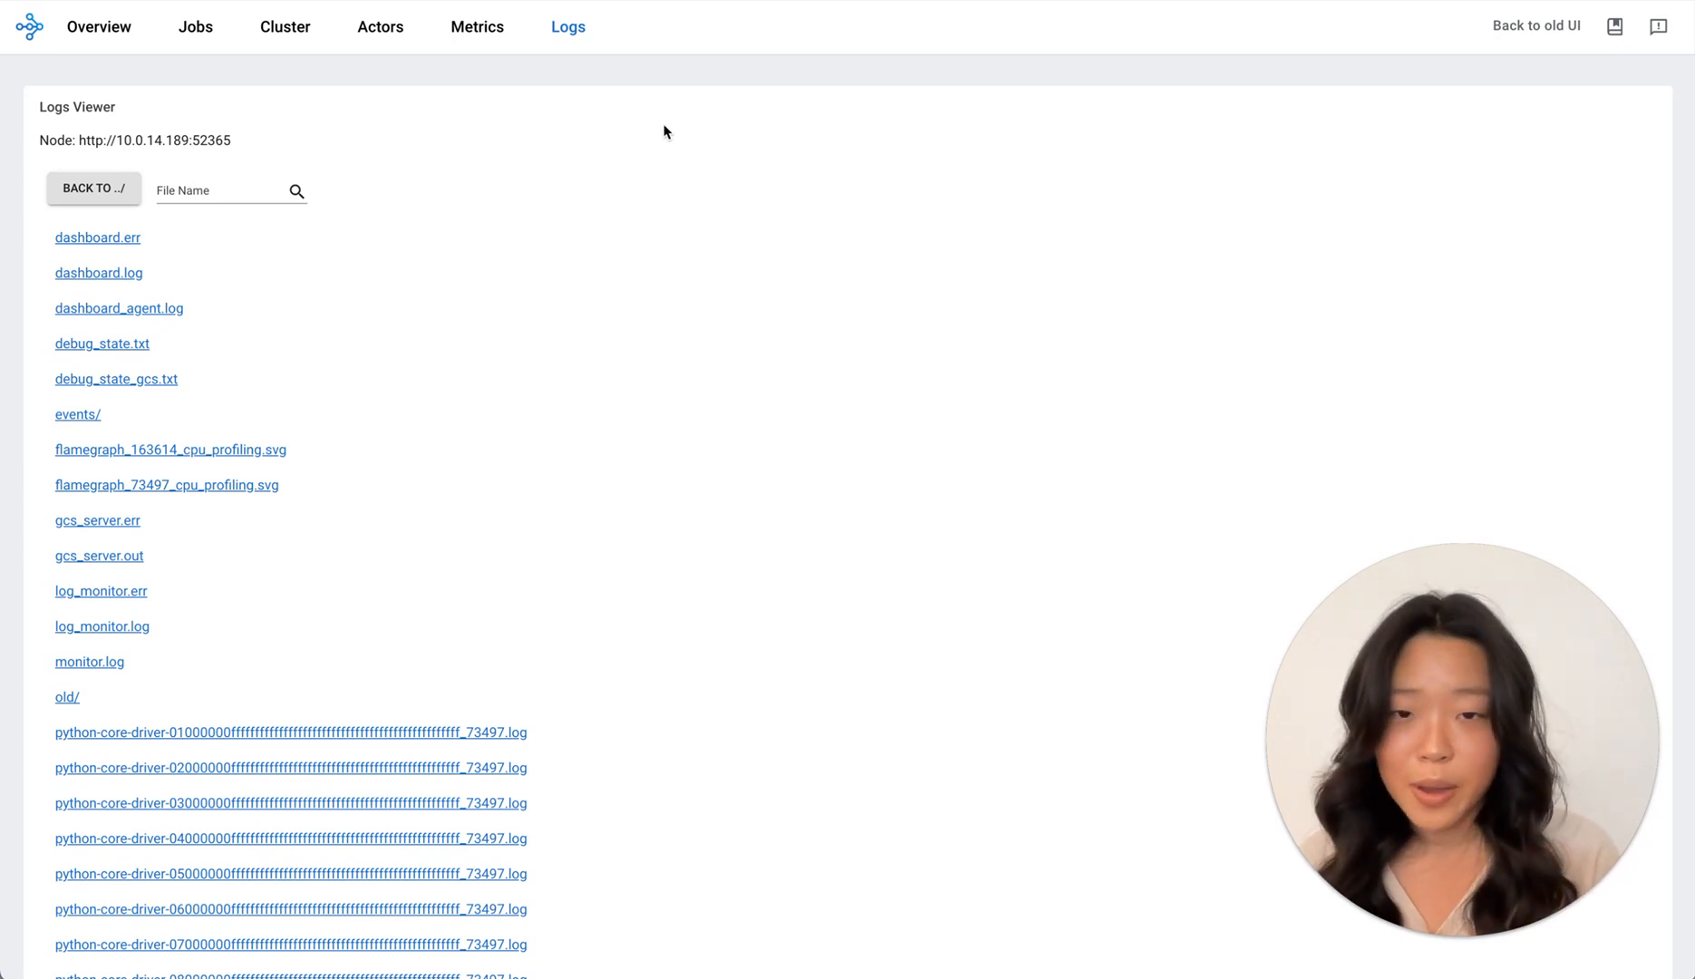
click(102, 33)
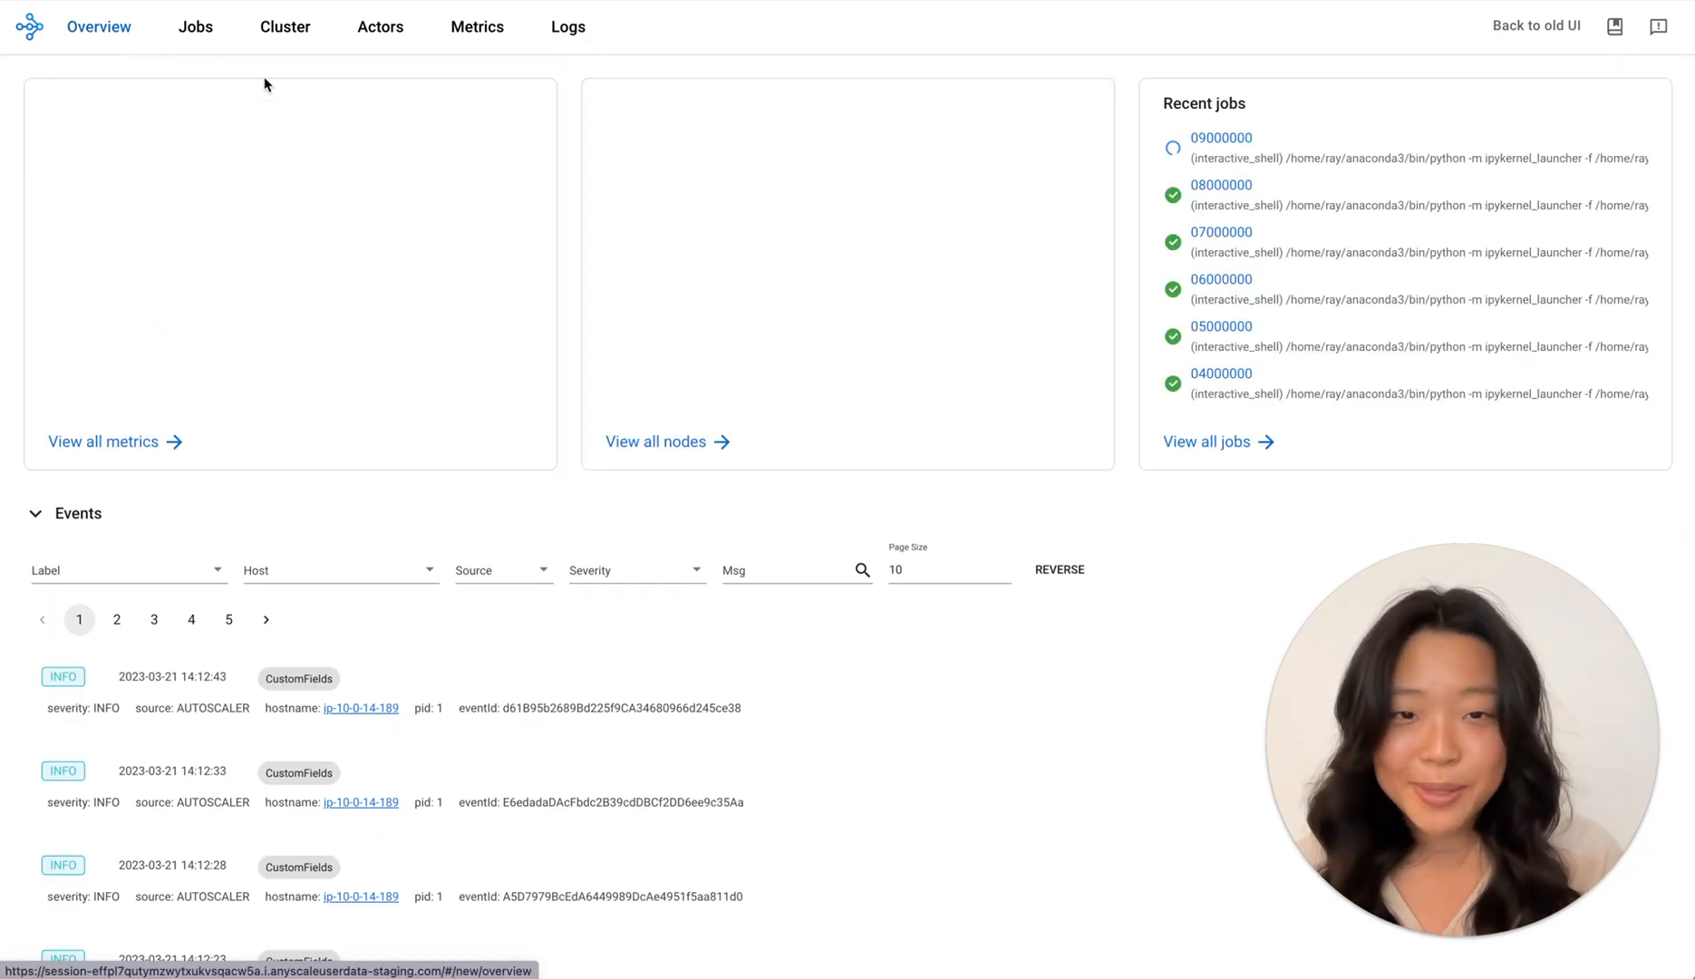